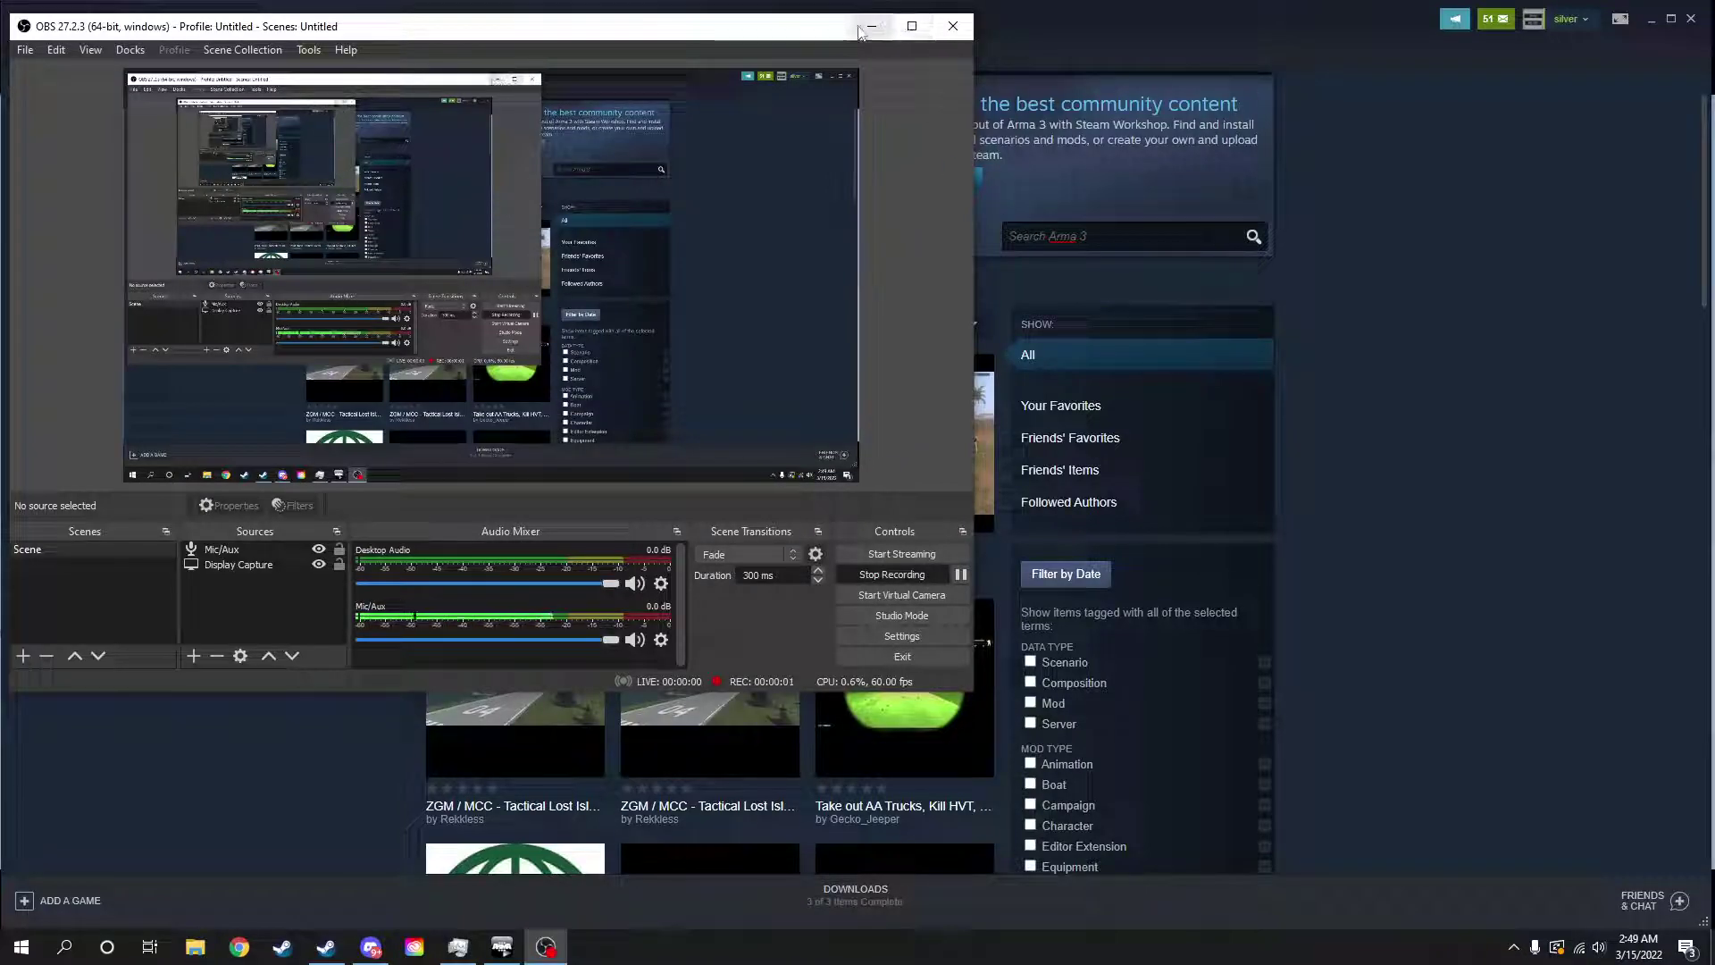
Minimize the recording window, go to the Steam Workshop and find and open the Arma 3 workshop.
left_click(859, 32)
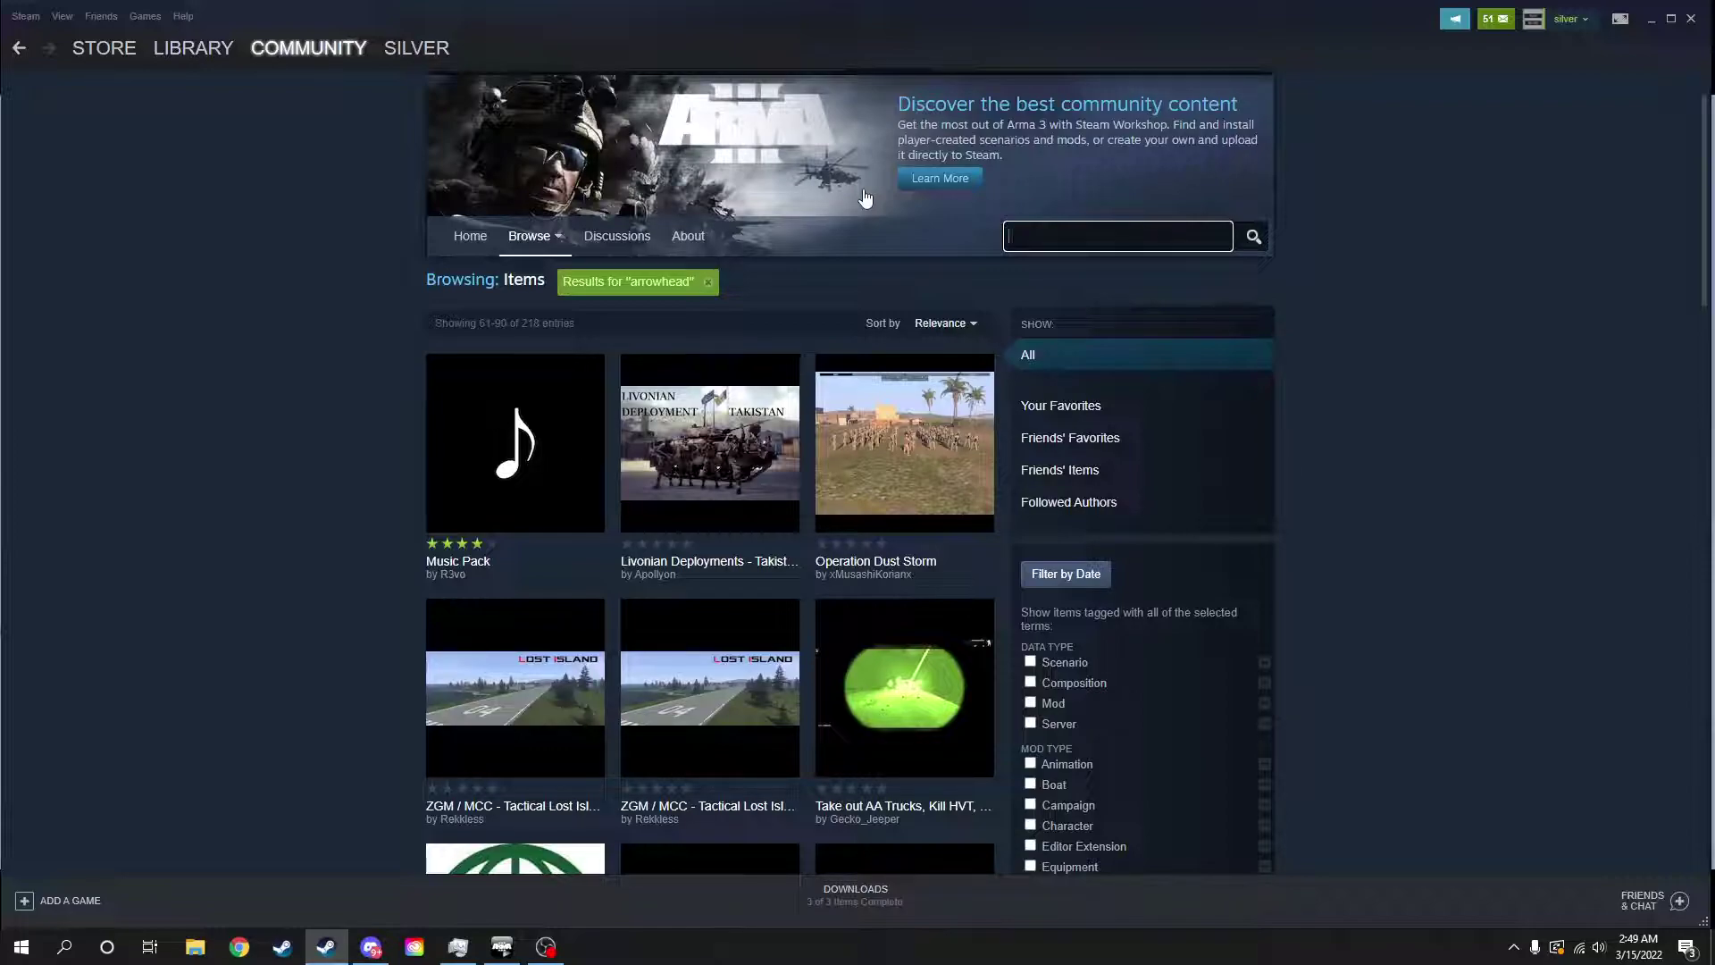
mouse_move(294, 52)
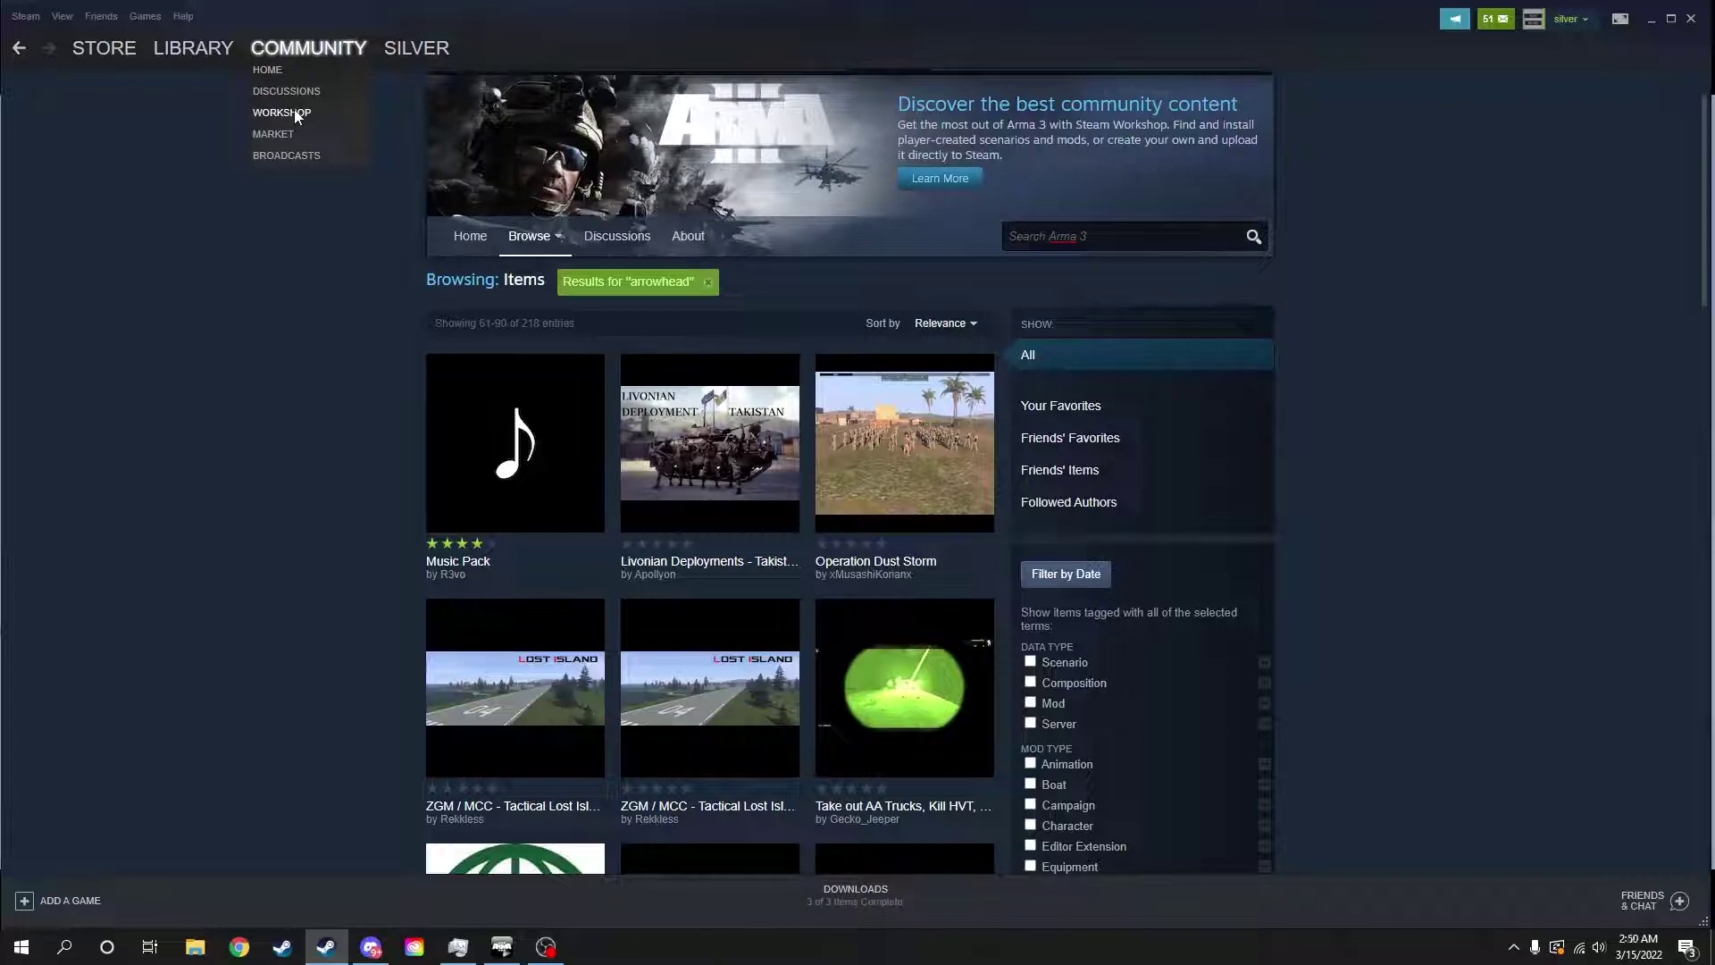
left_click(268, 69)
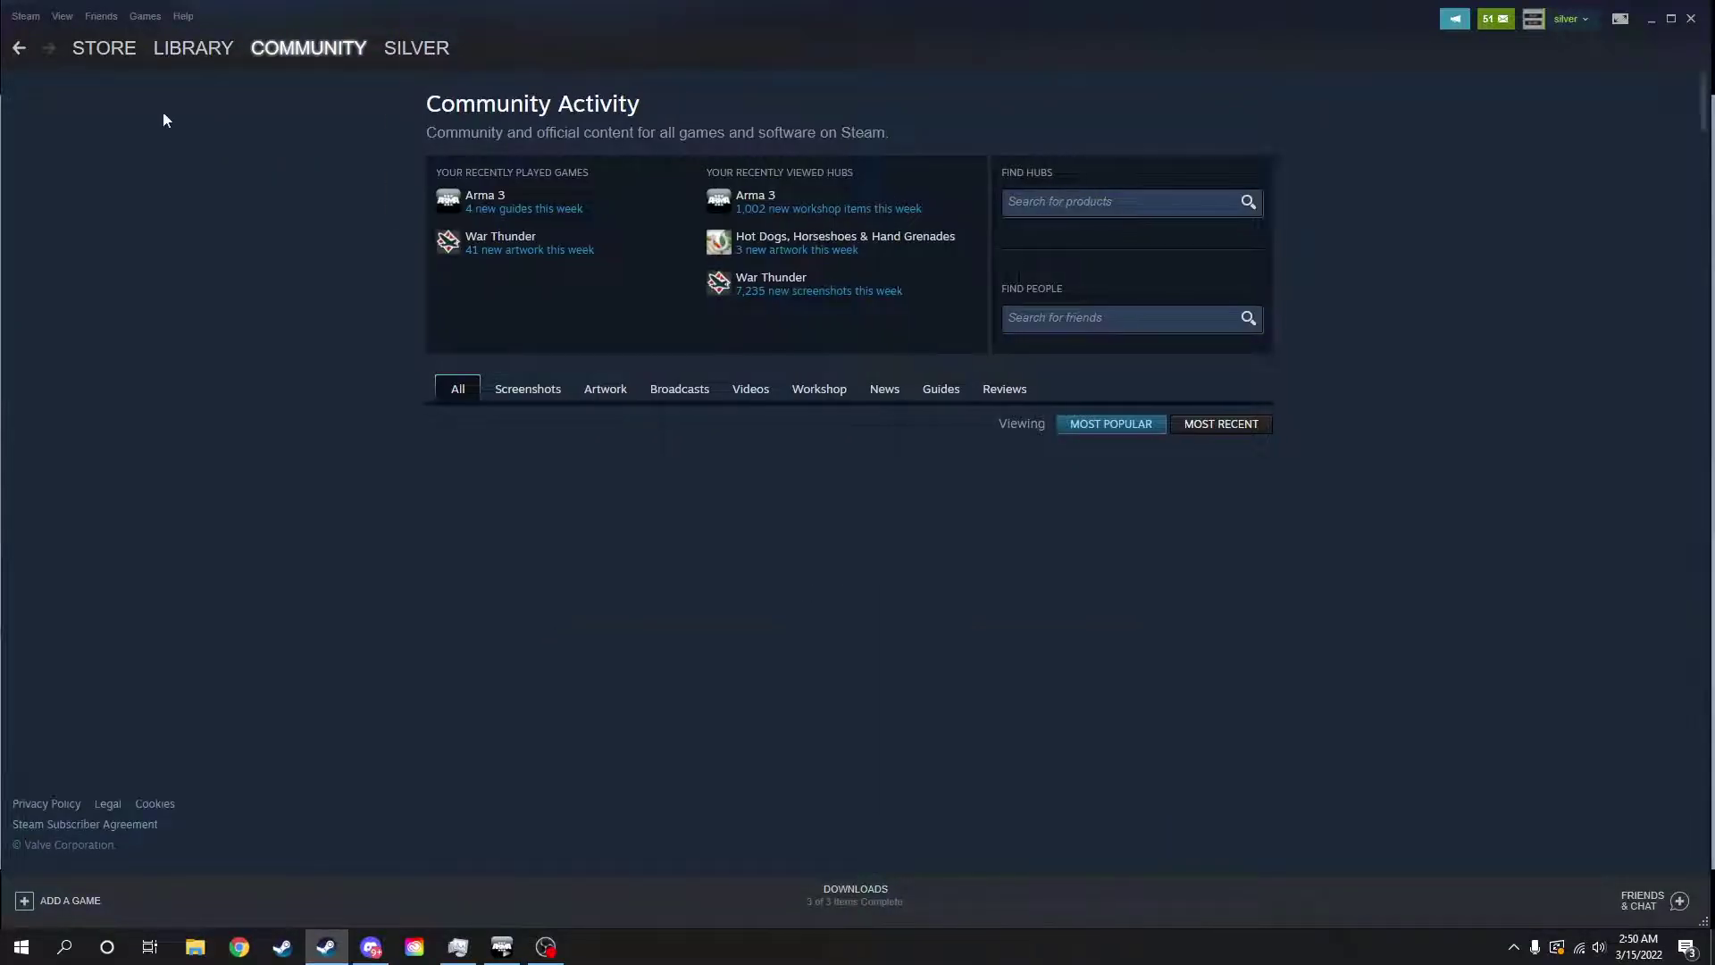
mouse_move(300, 148)
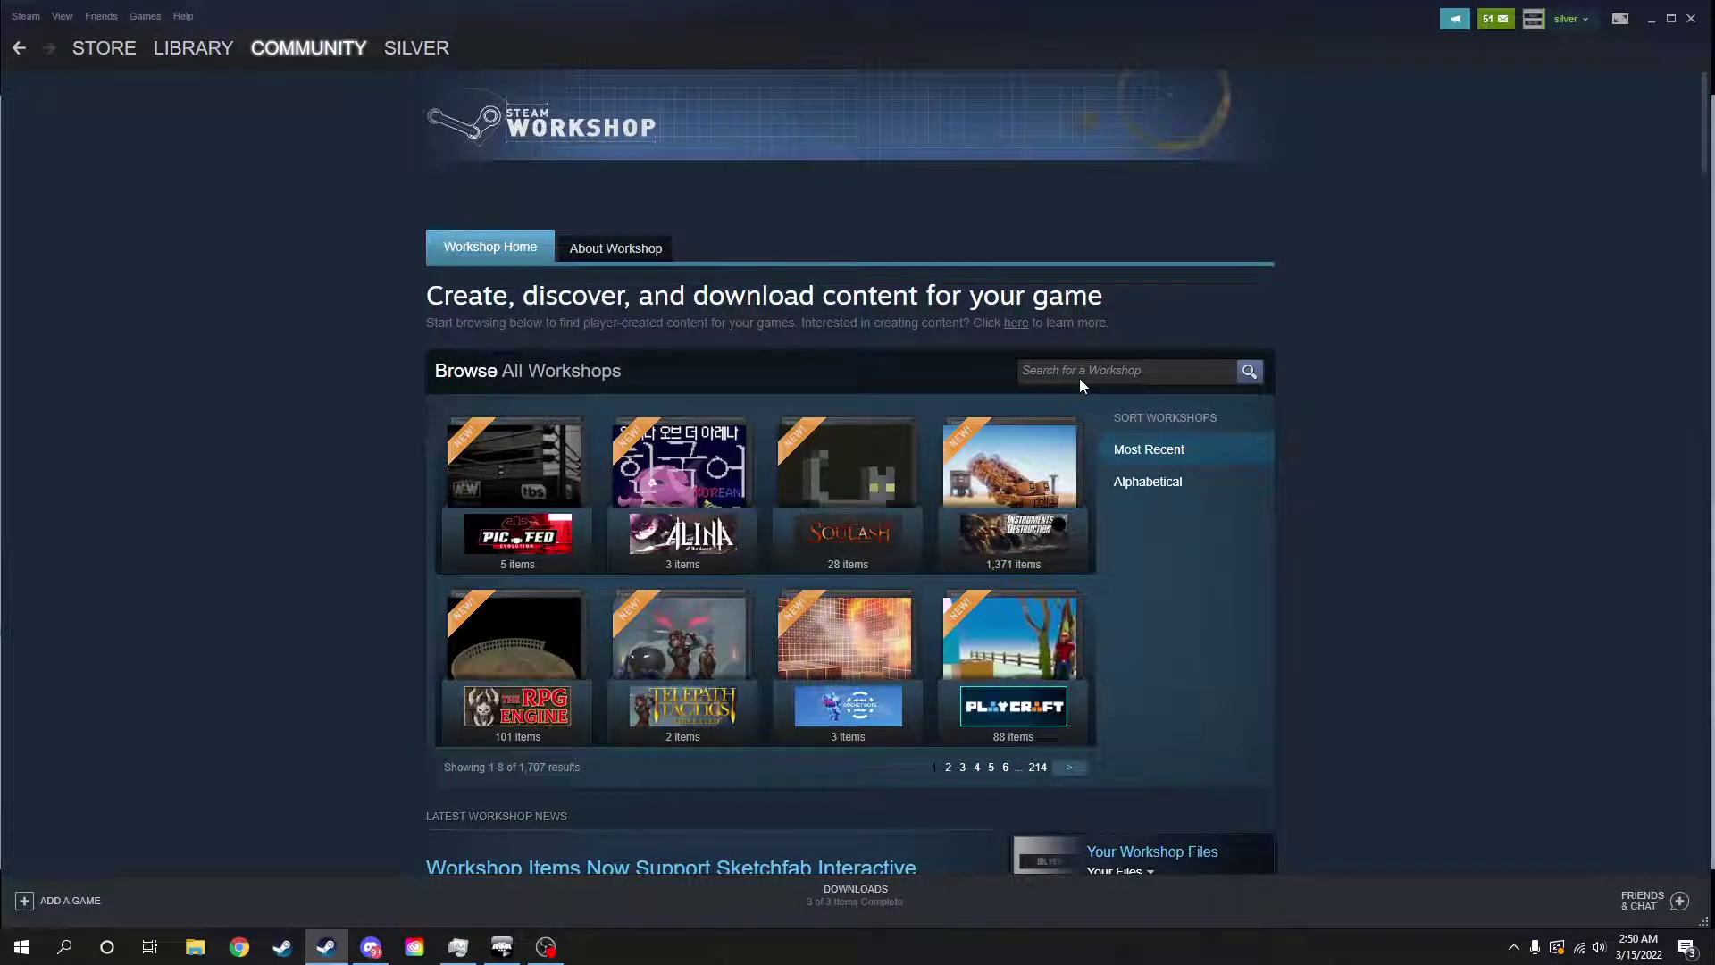
type("rma 3")
left_click(1052, 390)
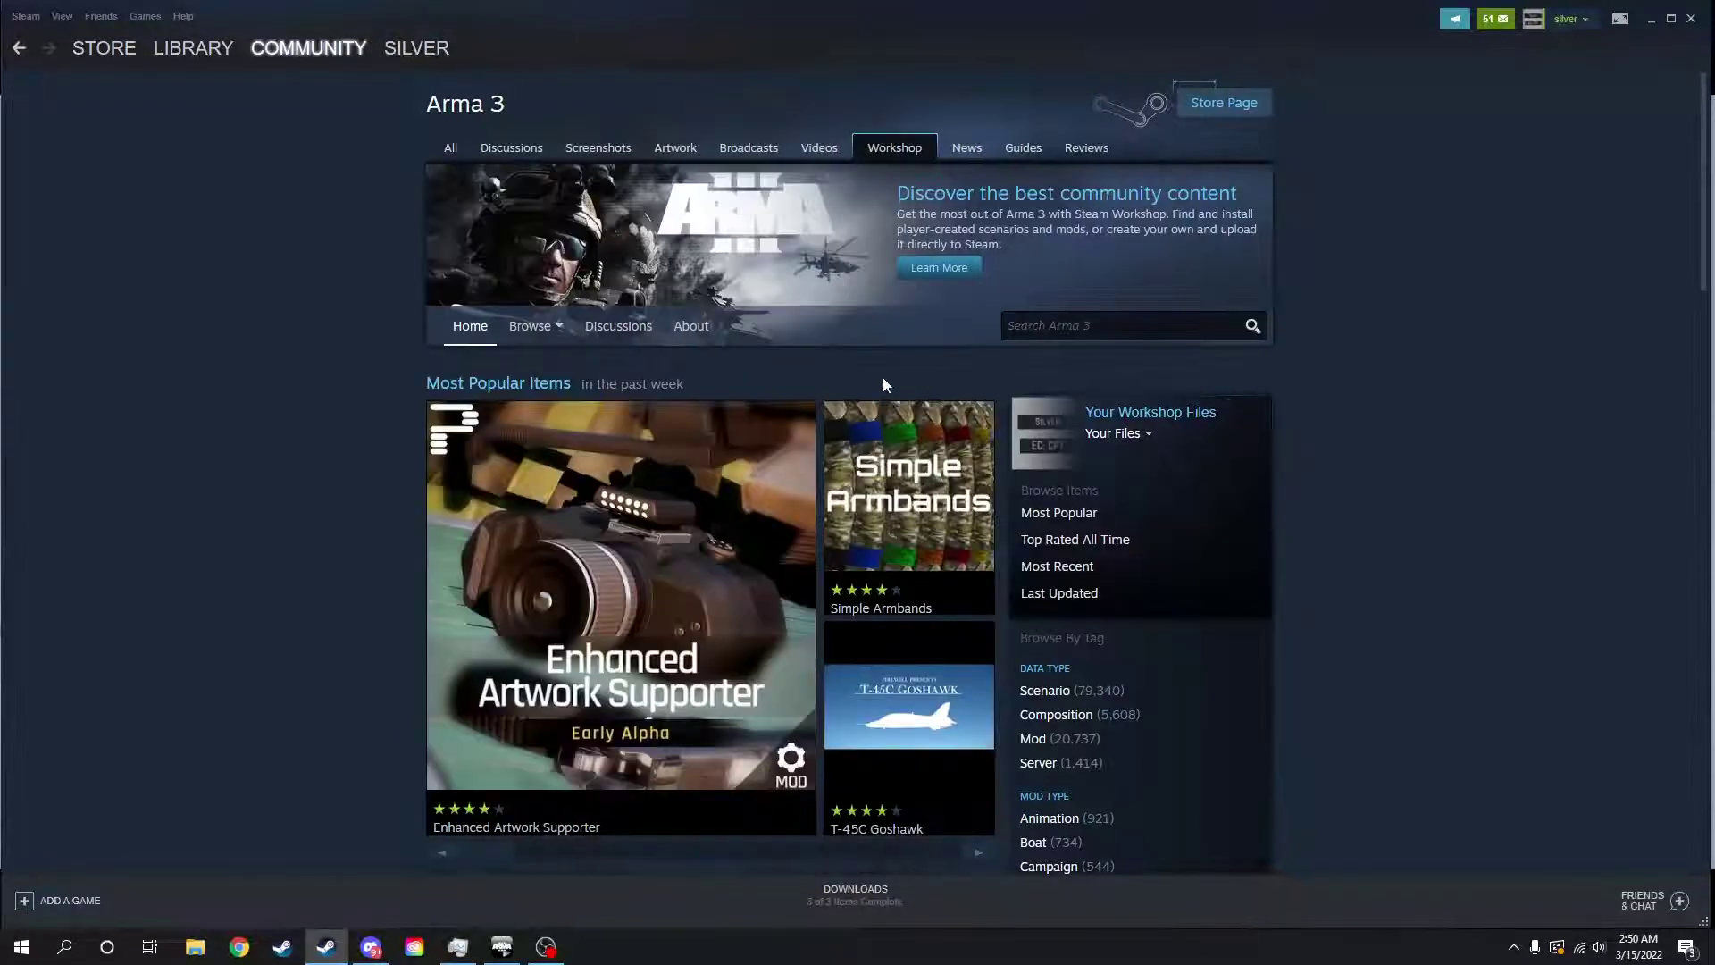
Search the Arma 3 workshop for "Task Force Arrowhead Radio (BETA!!!)" and open that mod's page.
left_click(1116, 326)
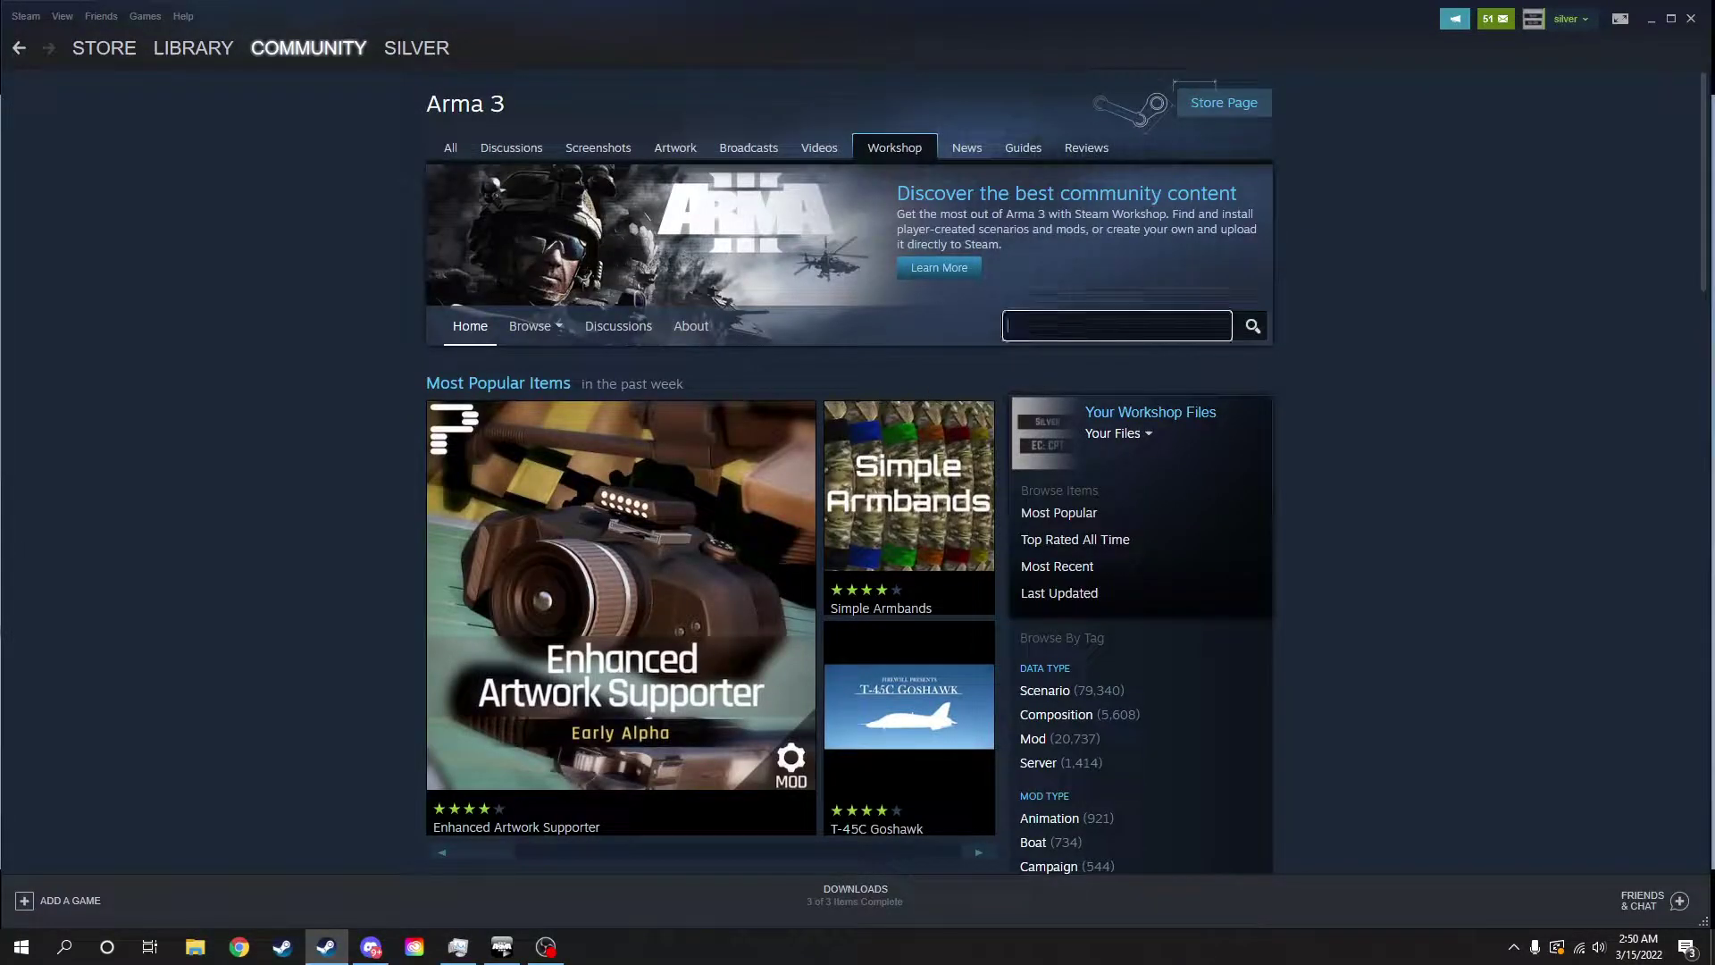
type("Task Force Arrowhead Radio (BETA!!!)")
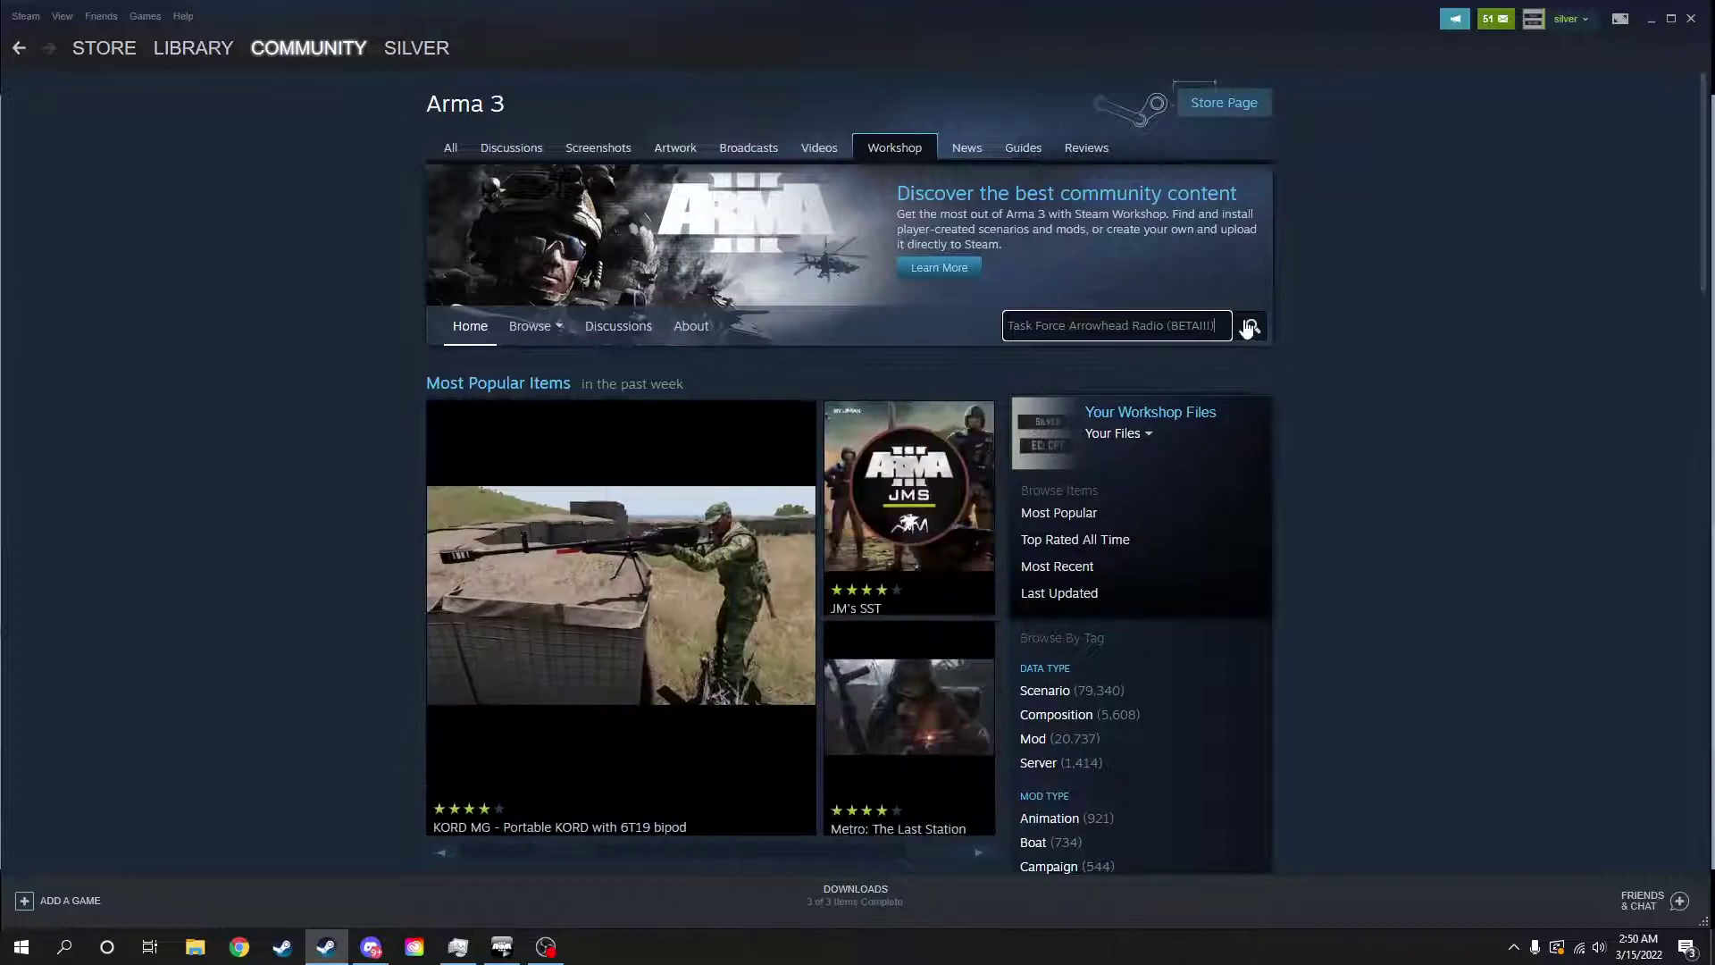
left_click(1249, 327)
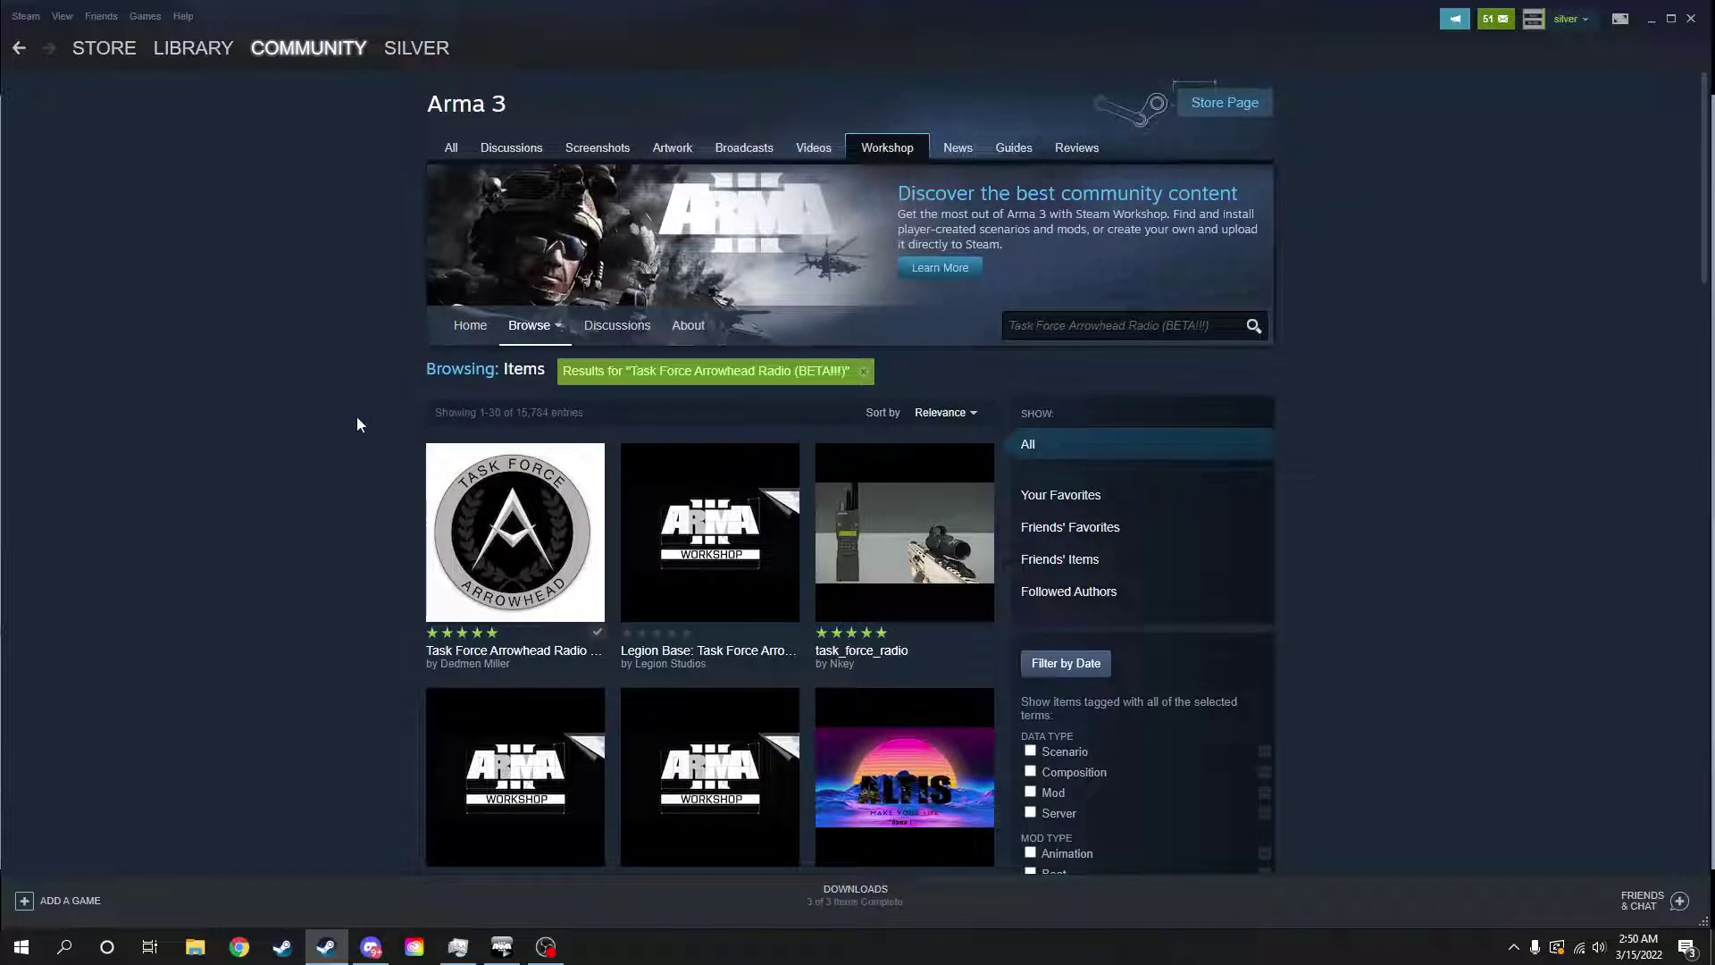
left_click(525, 529)
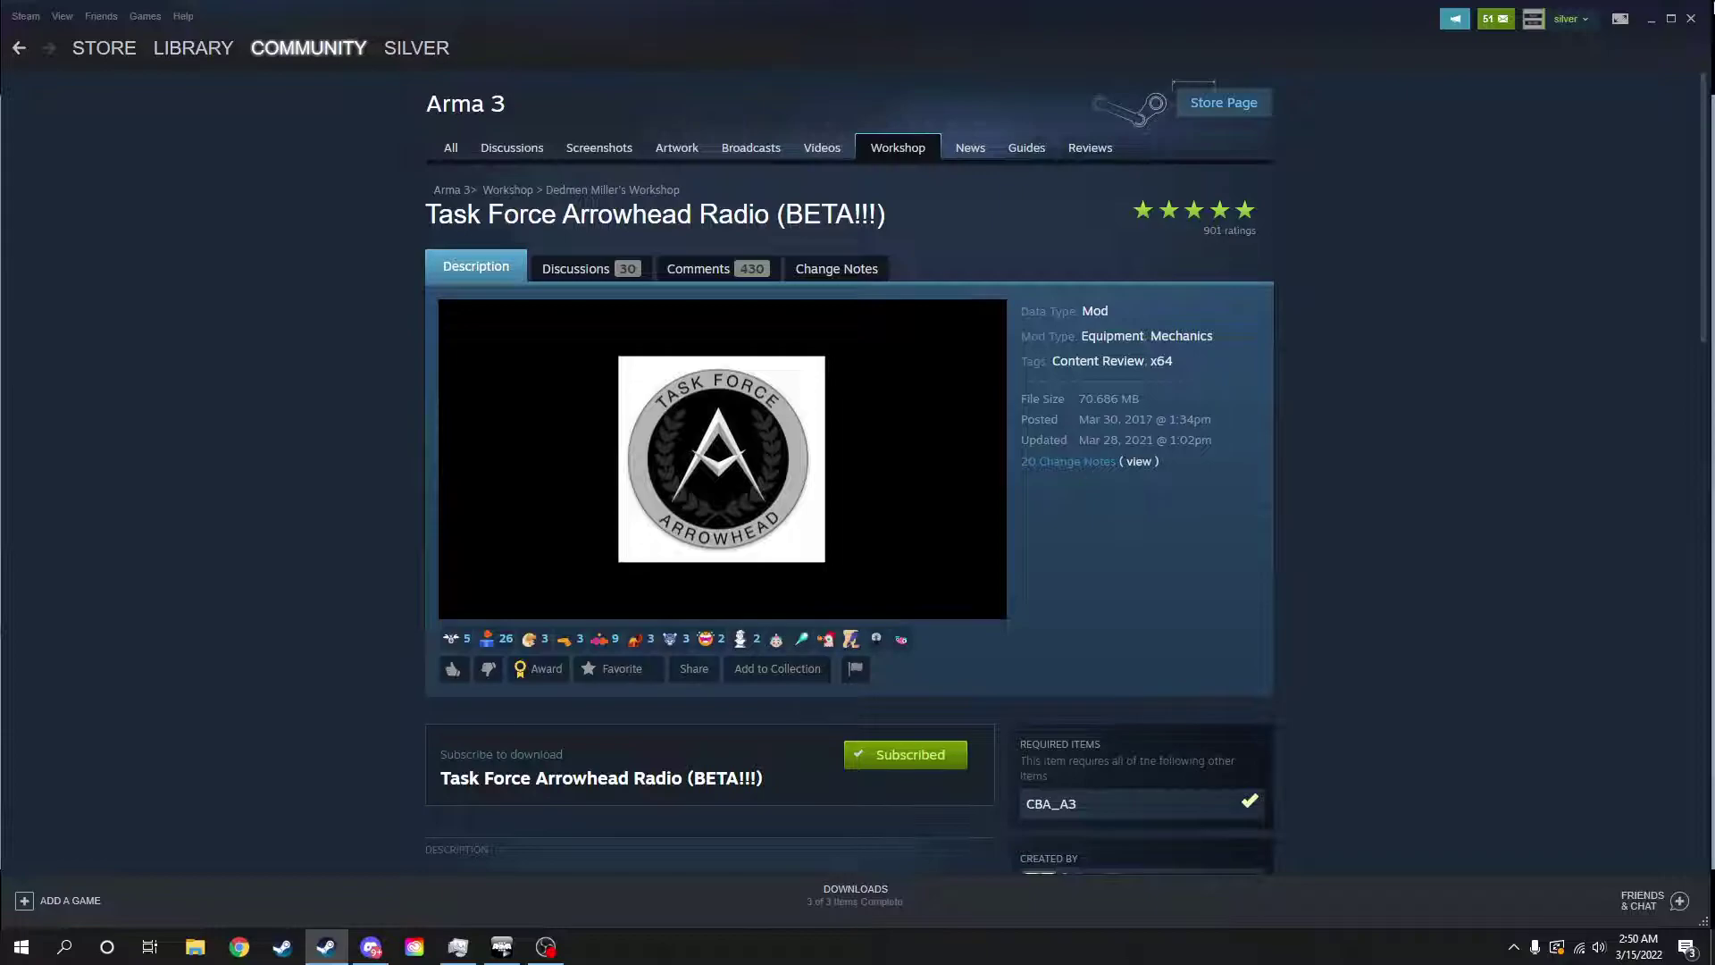
Switch to the Arma 3 Launcher and open the Task Force Arrowhead Radio (BETA!!!) mod's folder in Windows Explorer, accepting the cache warning.
left_click(1653, 25)
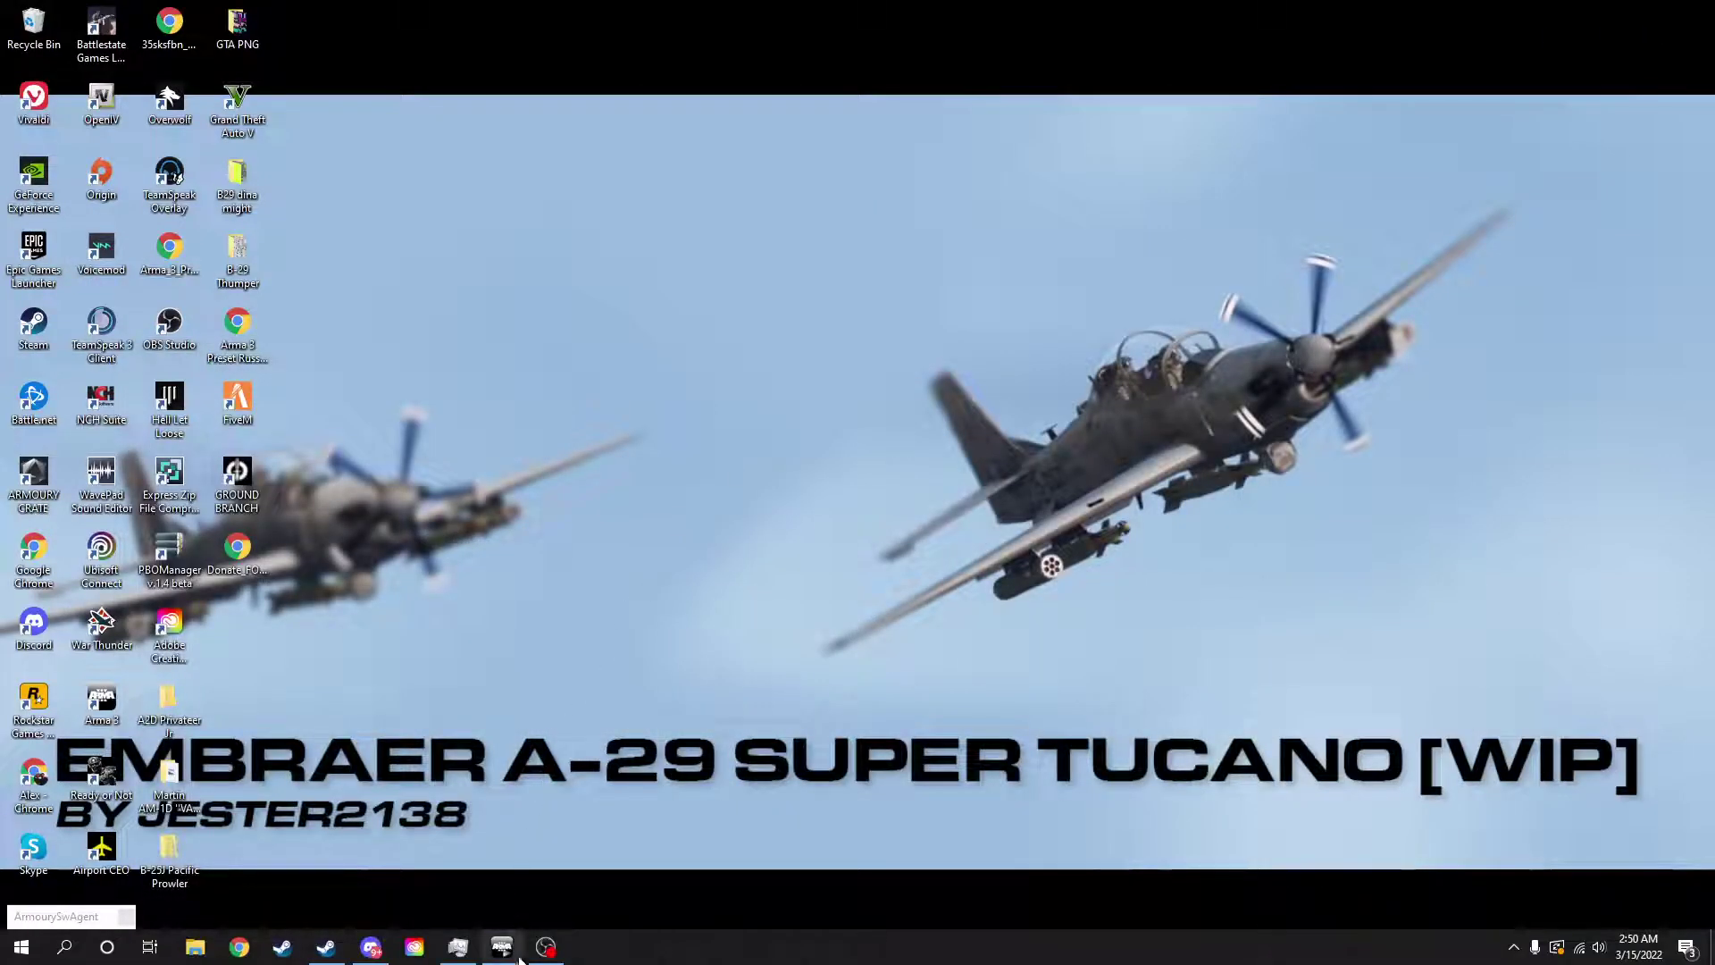
left_click(505, 949)
left_click_drag(1461, 36, 1191, 74)
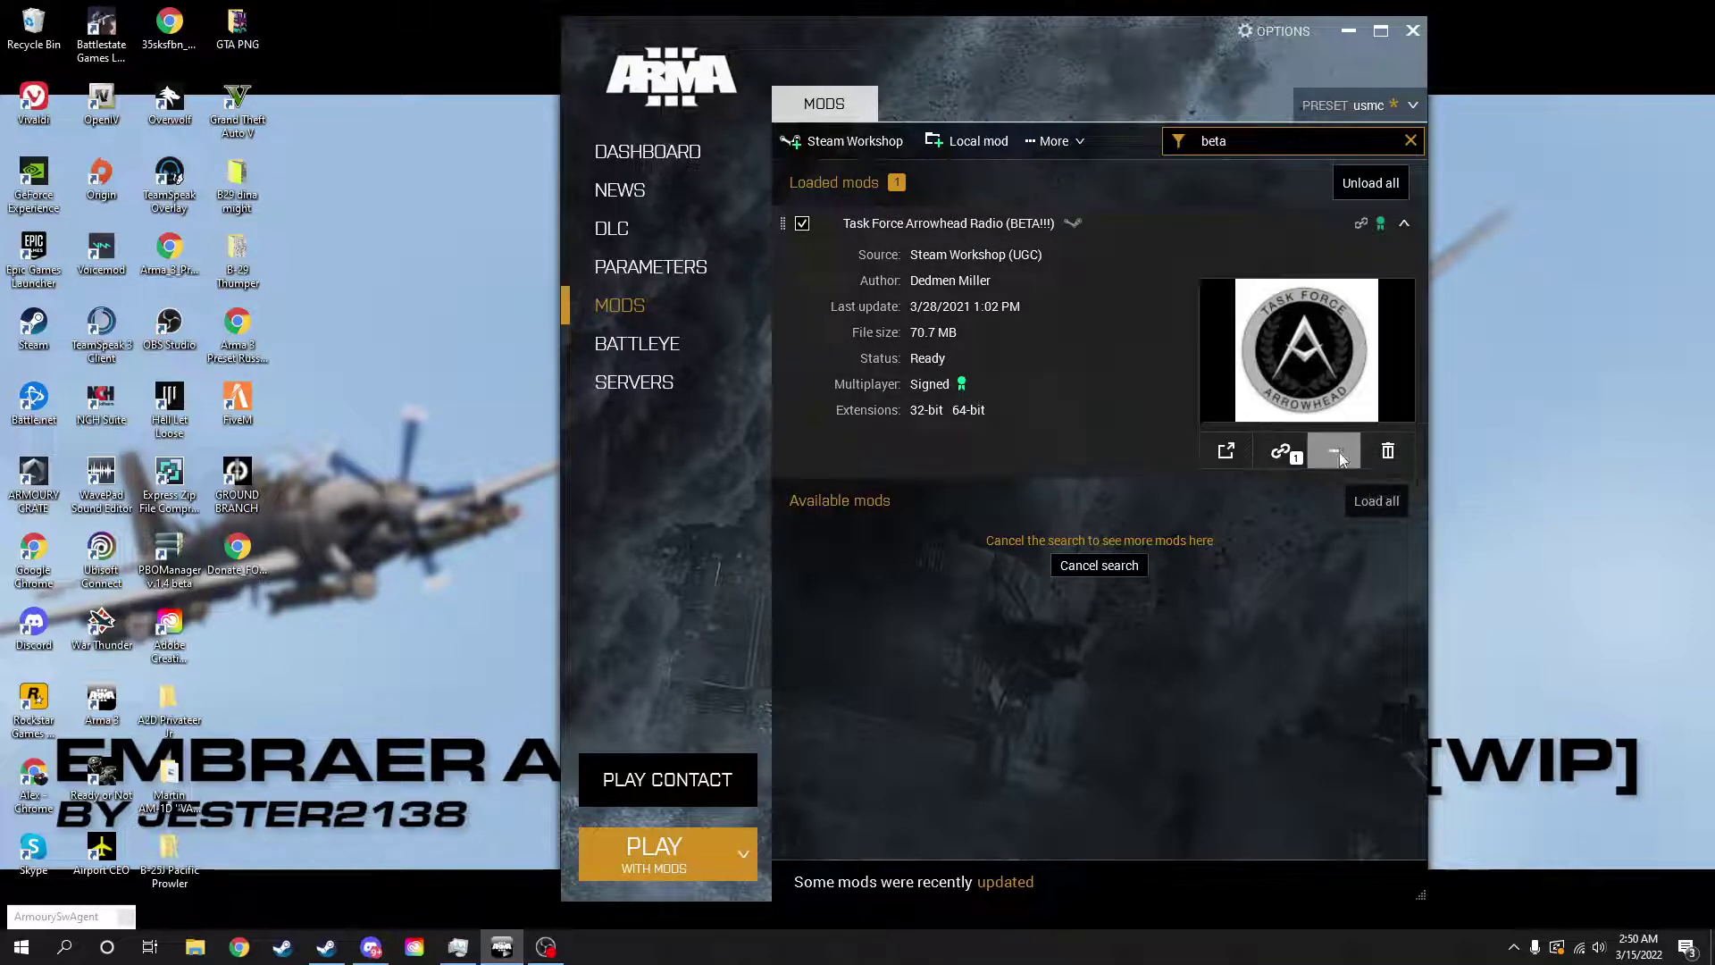
left_click(1339, 449)
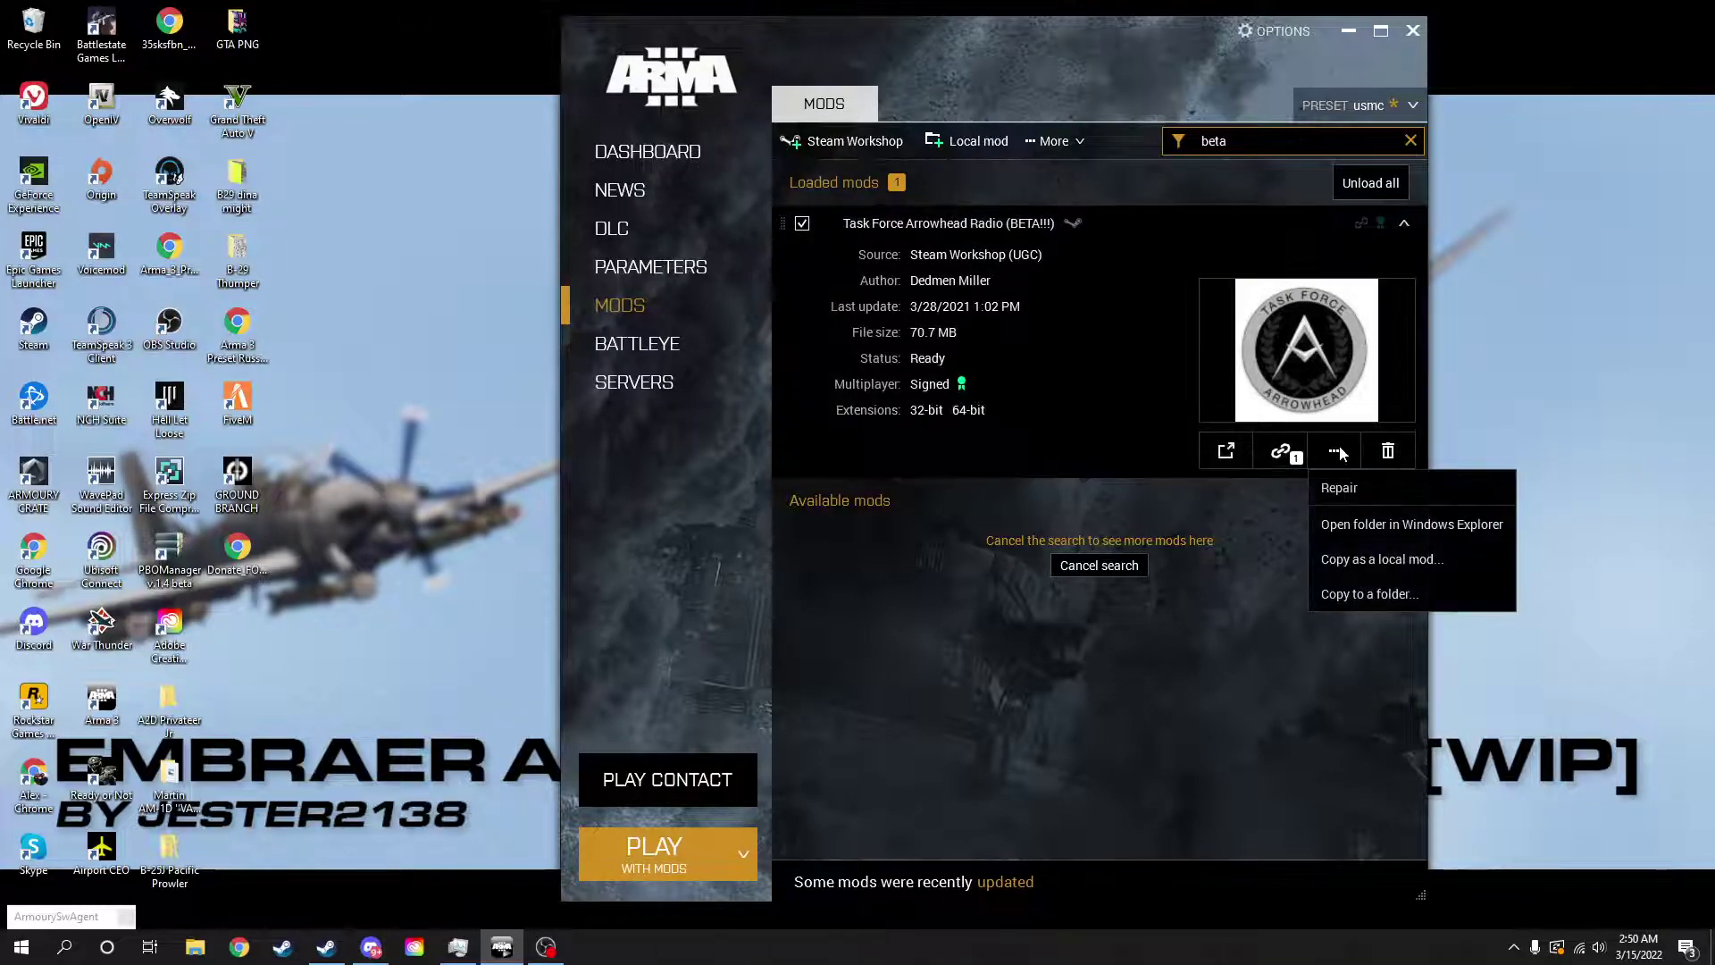
left_click(1374, 529)
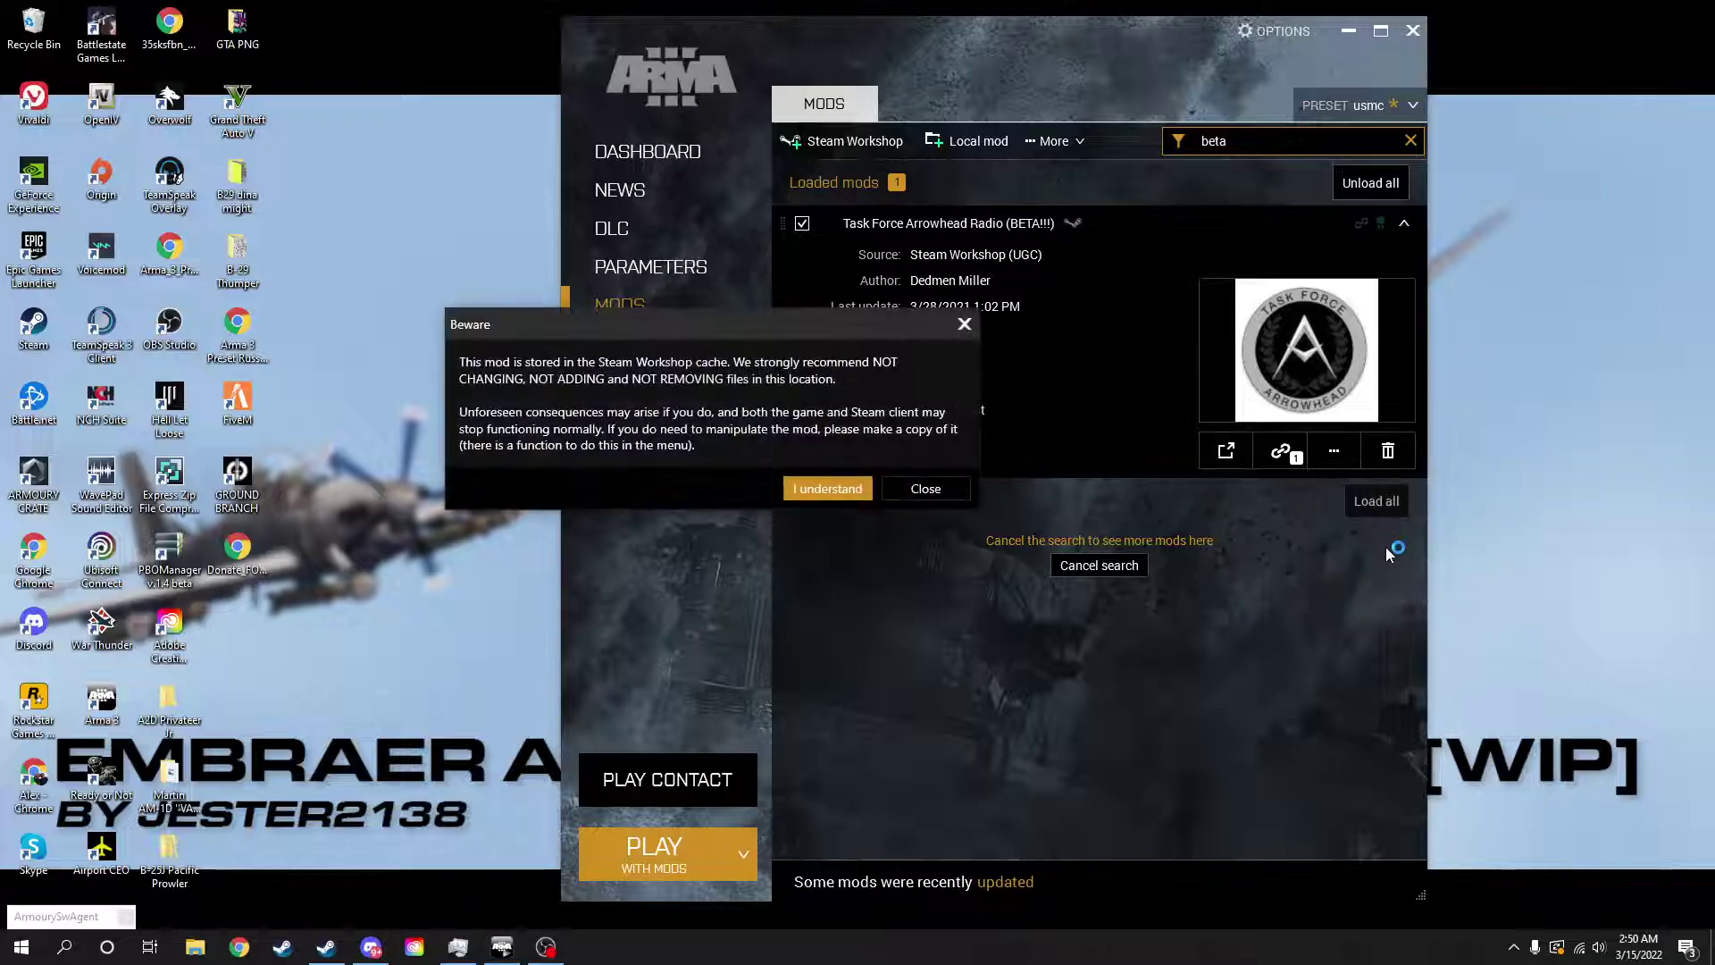
left_click(827, 486)
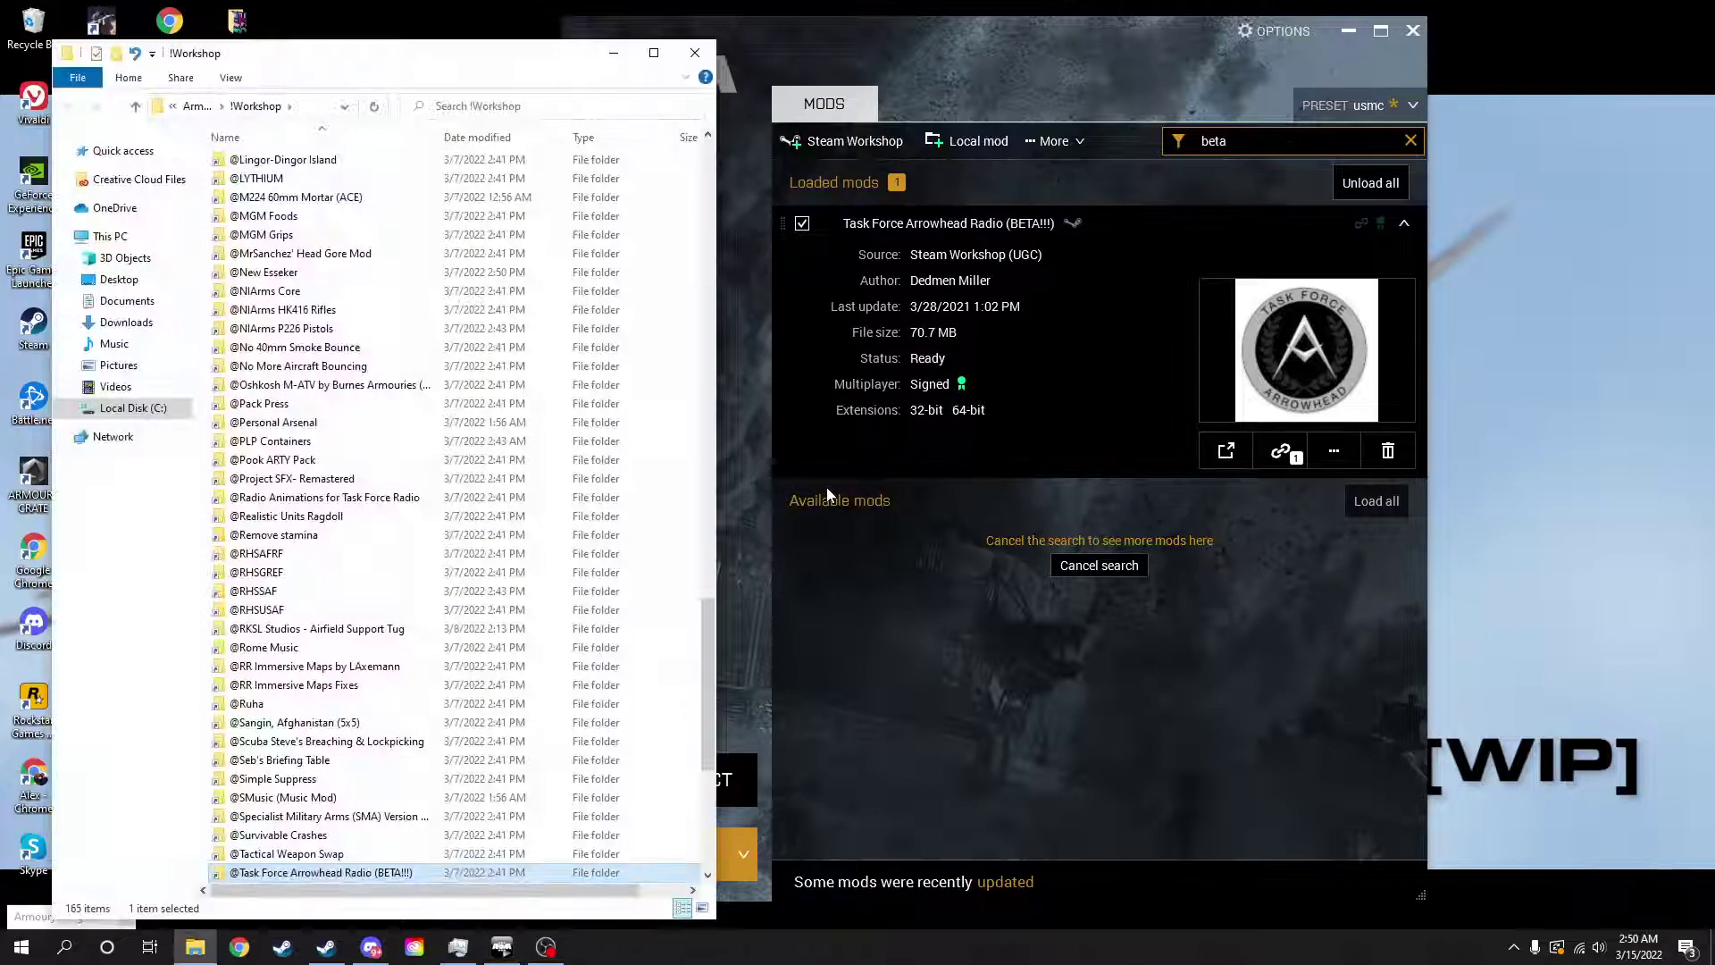
scroll(435, 500, "down", 8)
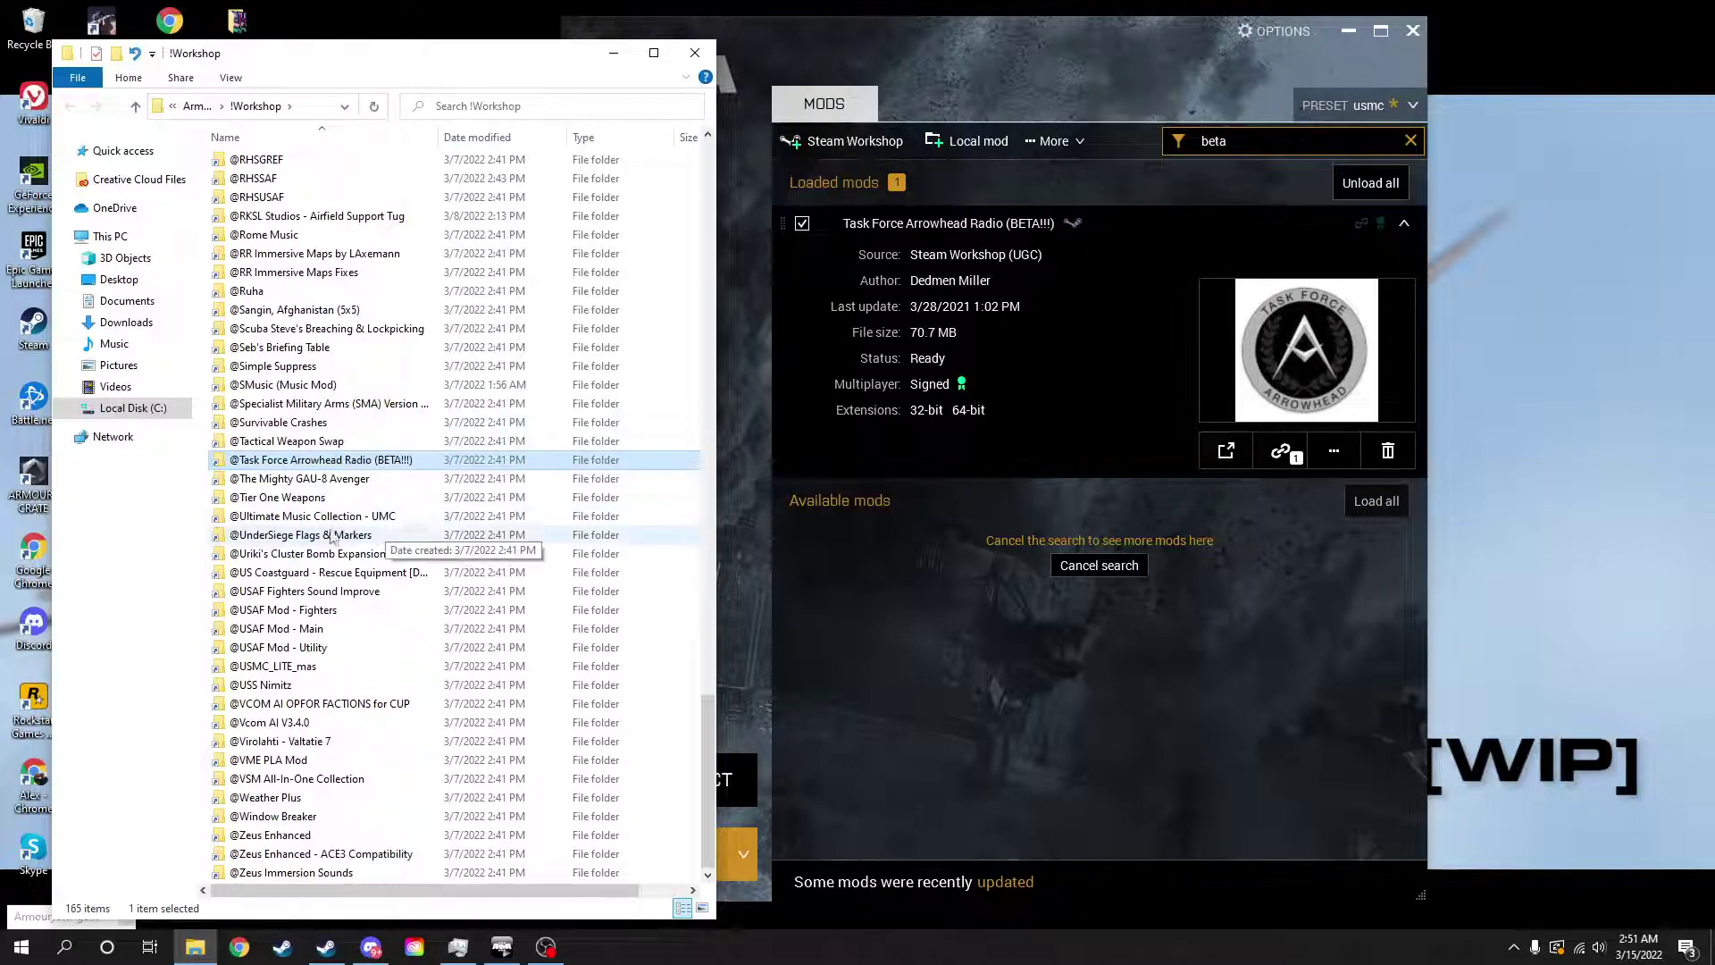
double_click(297, 461)
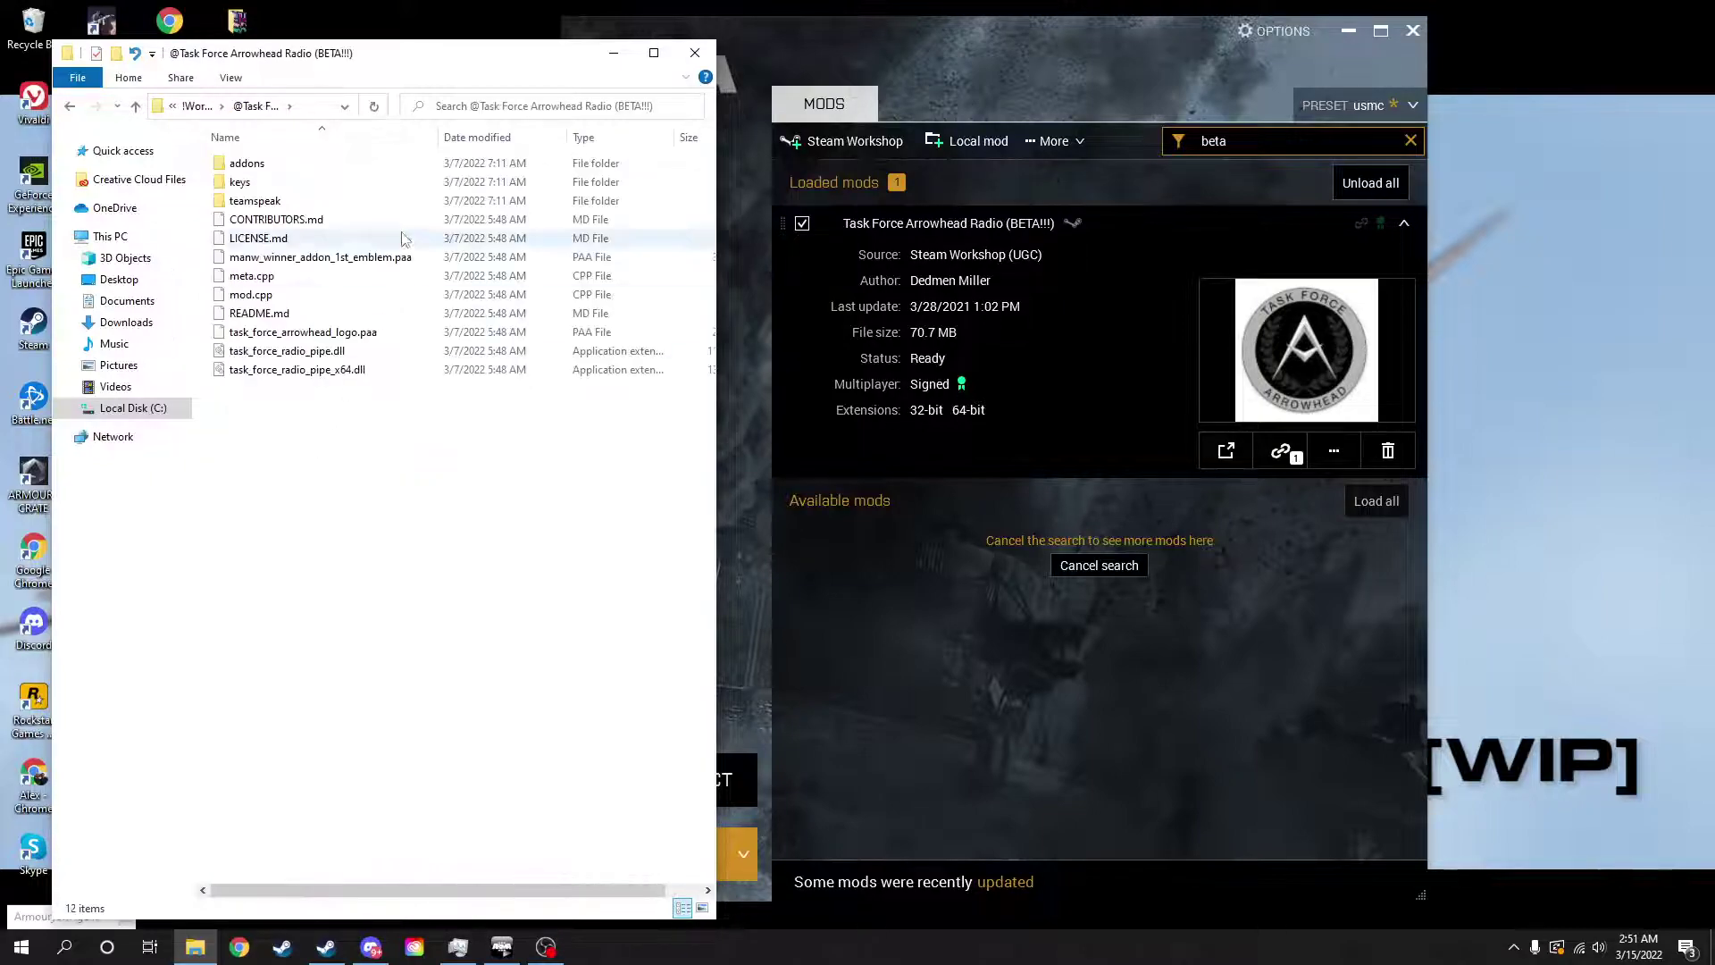
double_click(290, 202)
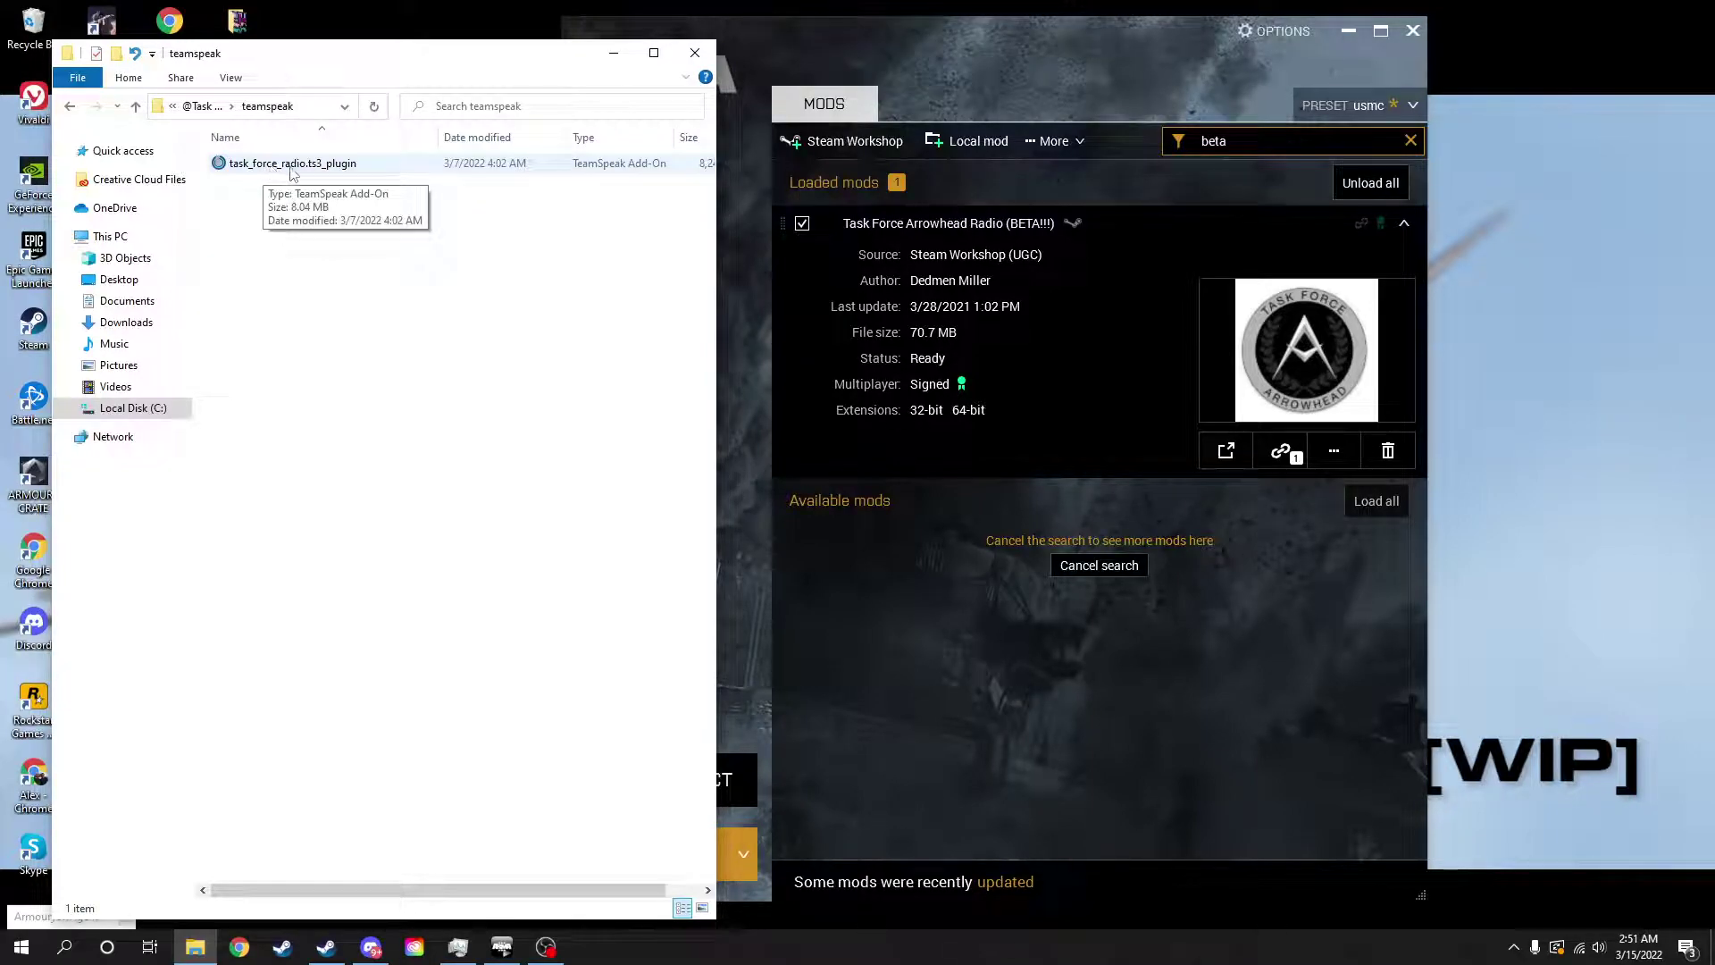
double_click(291, 166)
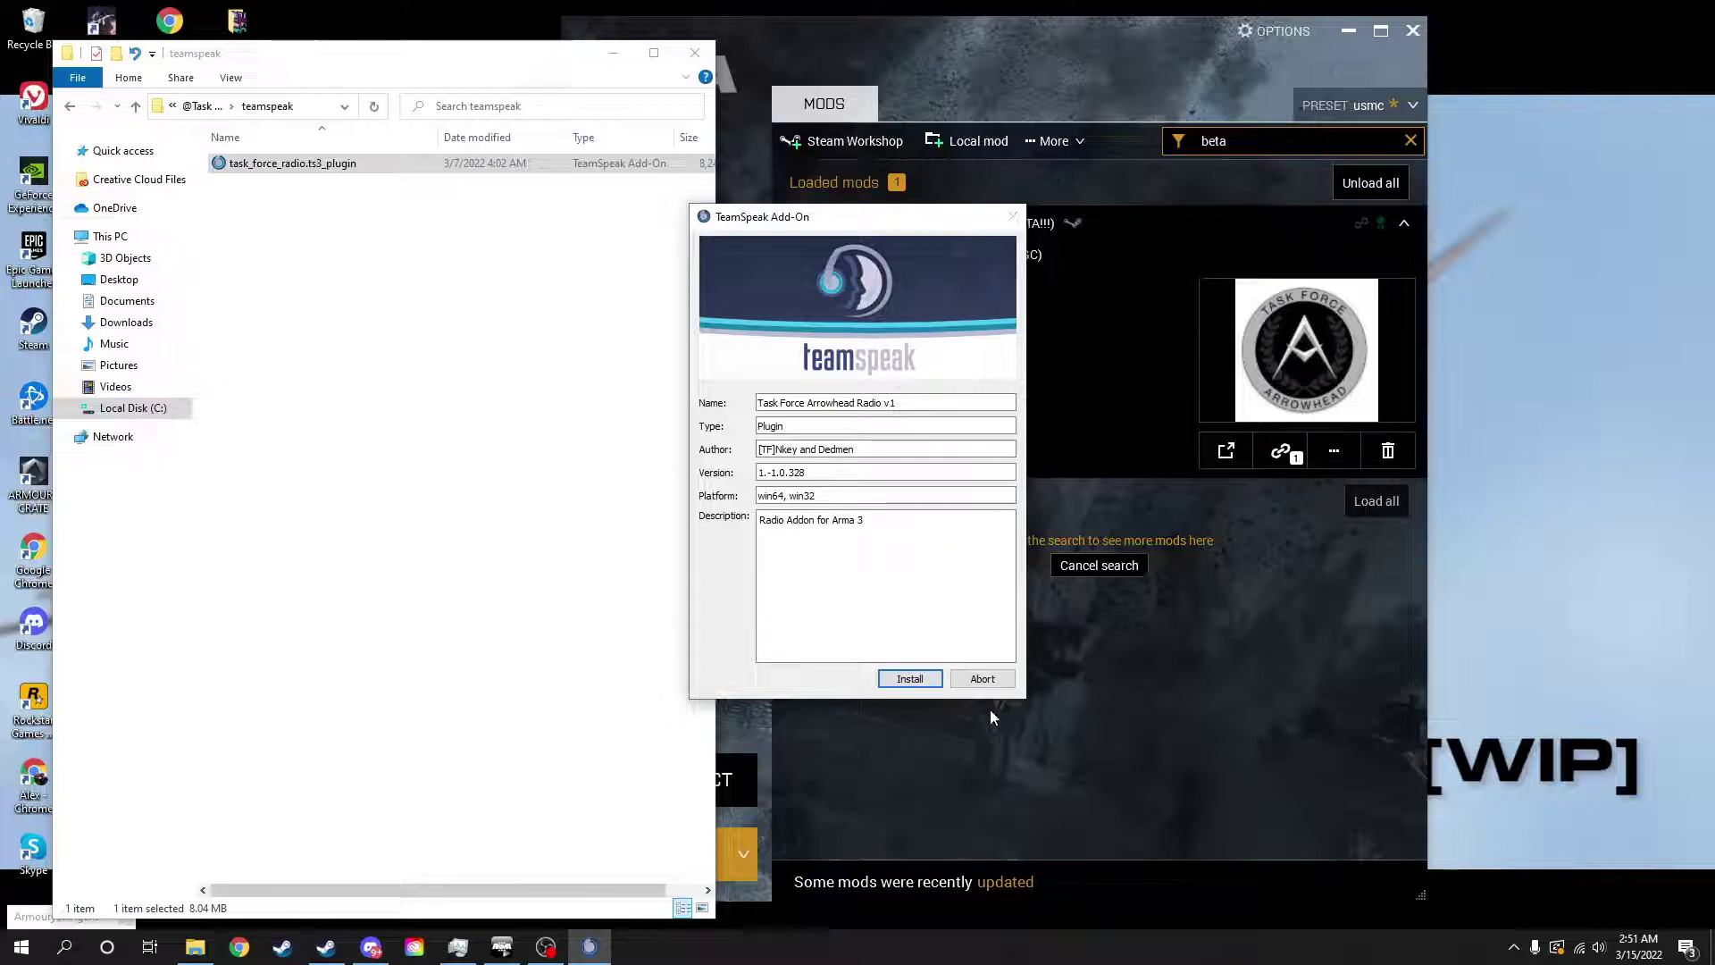
left_click(909, 678)
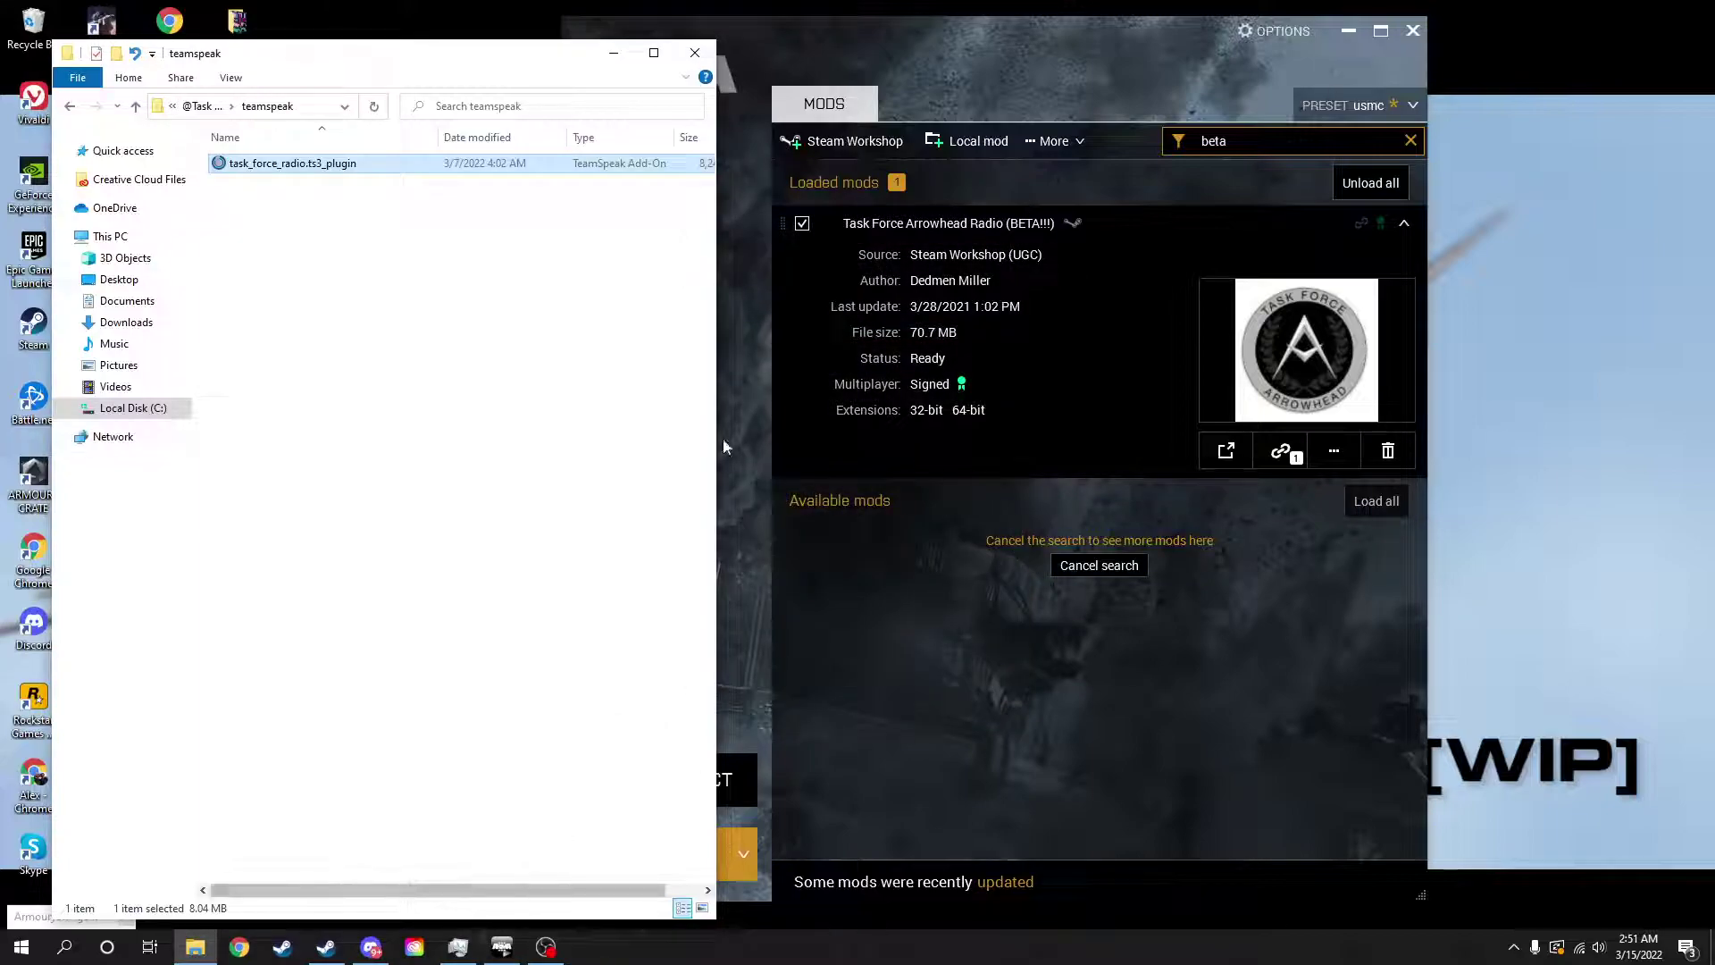
left_click(695, 52)
Minimize the Arma 3 Launcher and launch TeamSpeak 3 Client.
left_click(1348, 30)
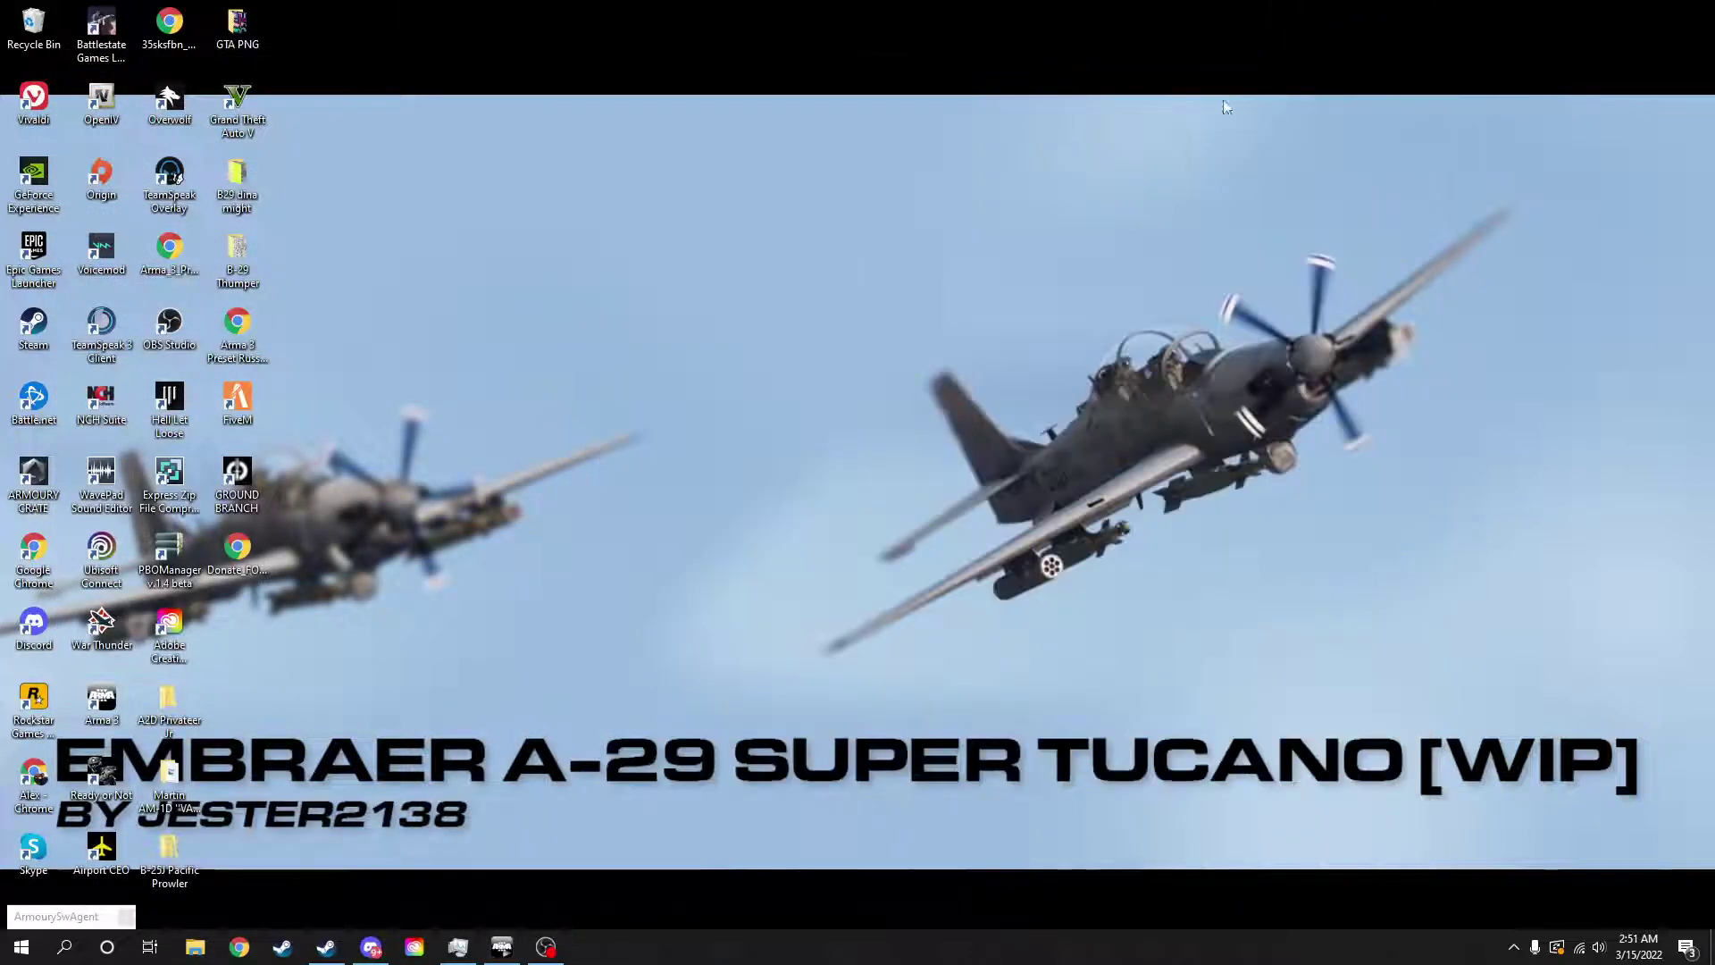
key("super")
type("team")
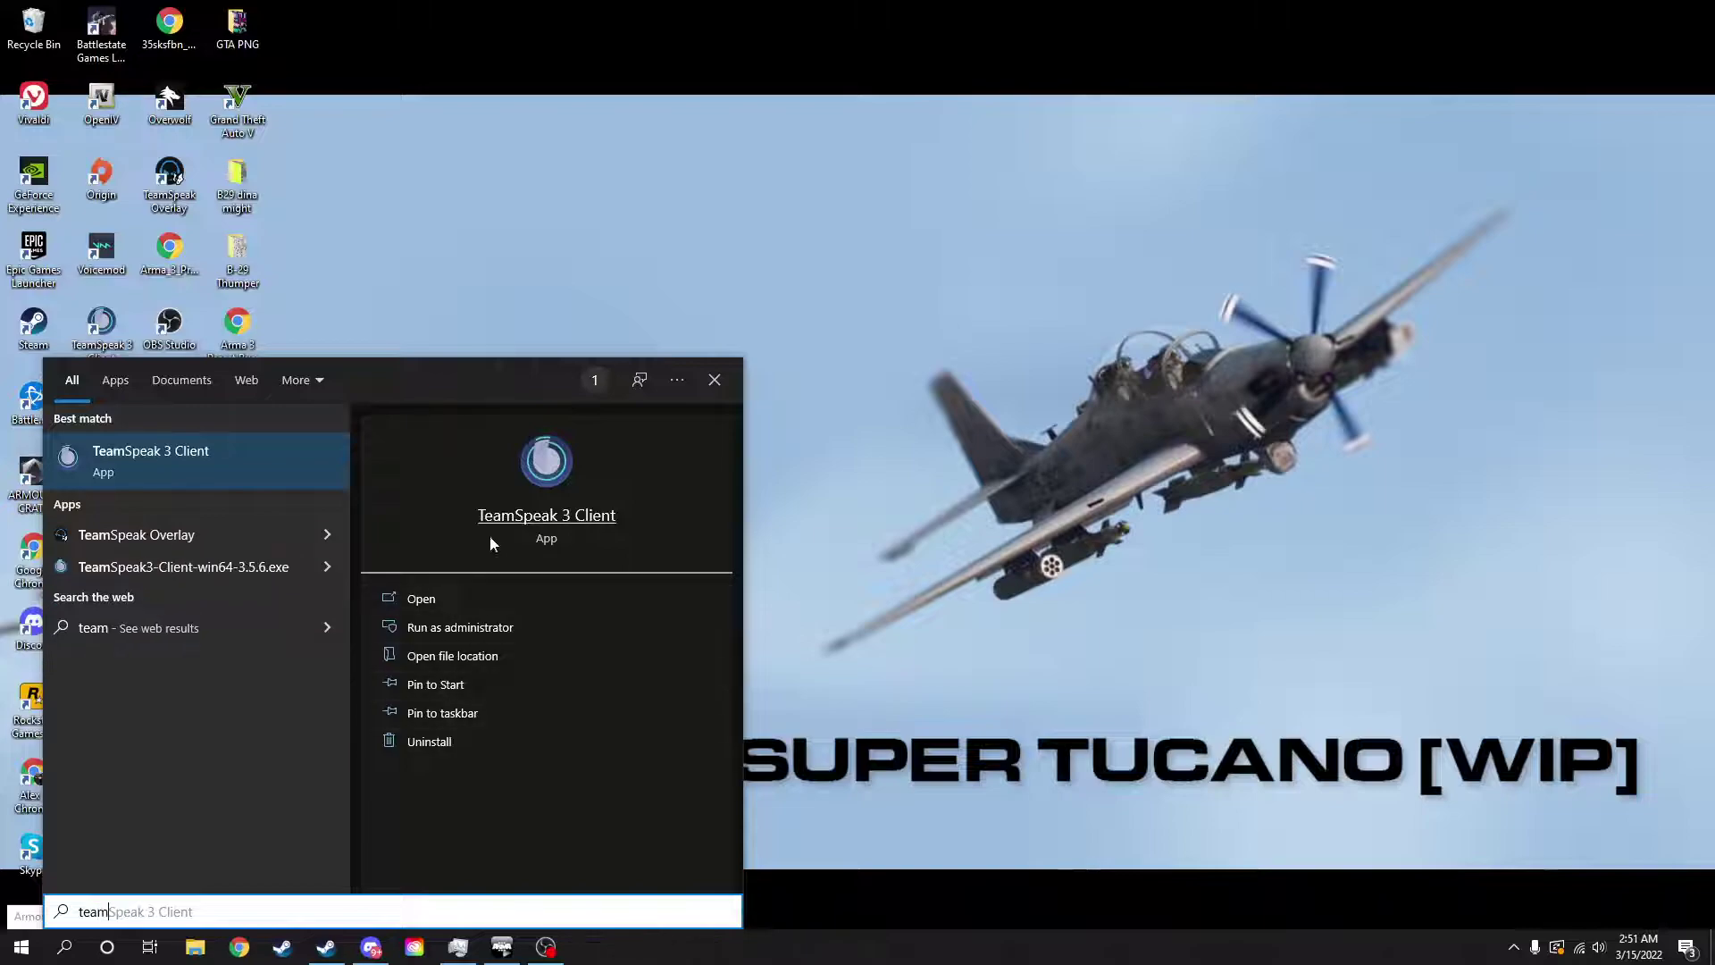
left_click(246, 462)
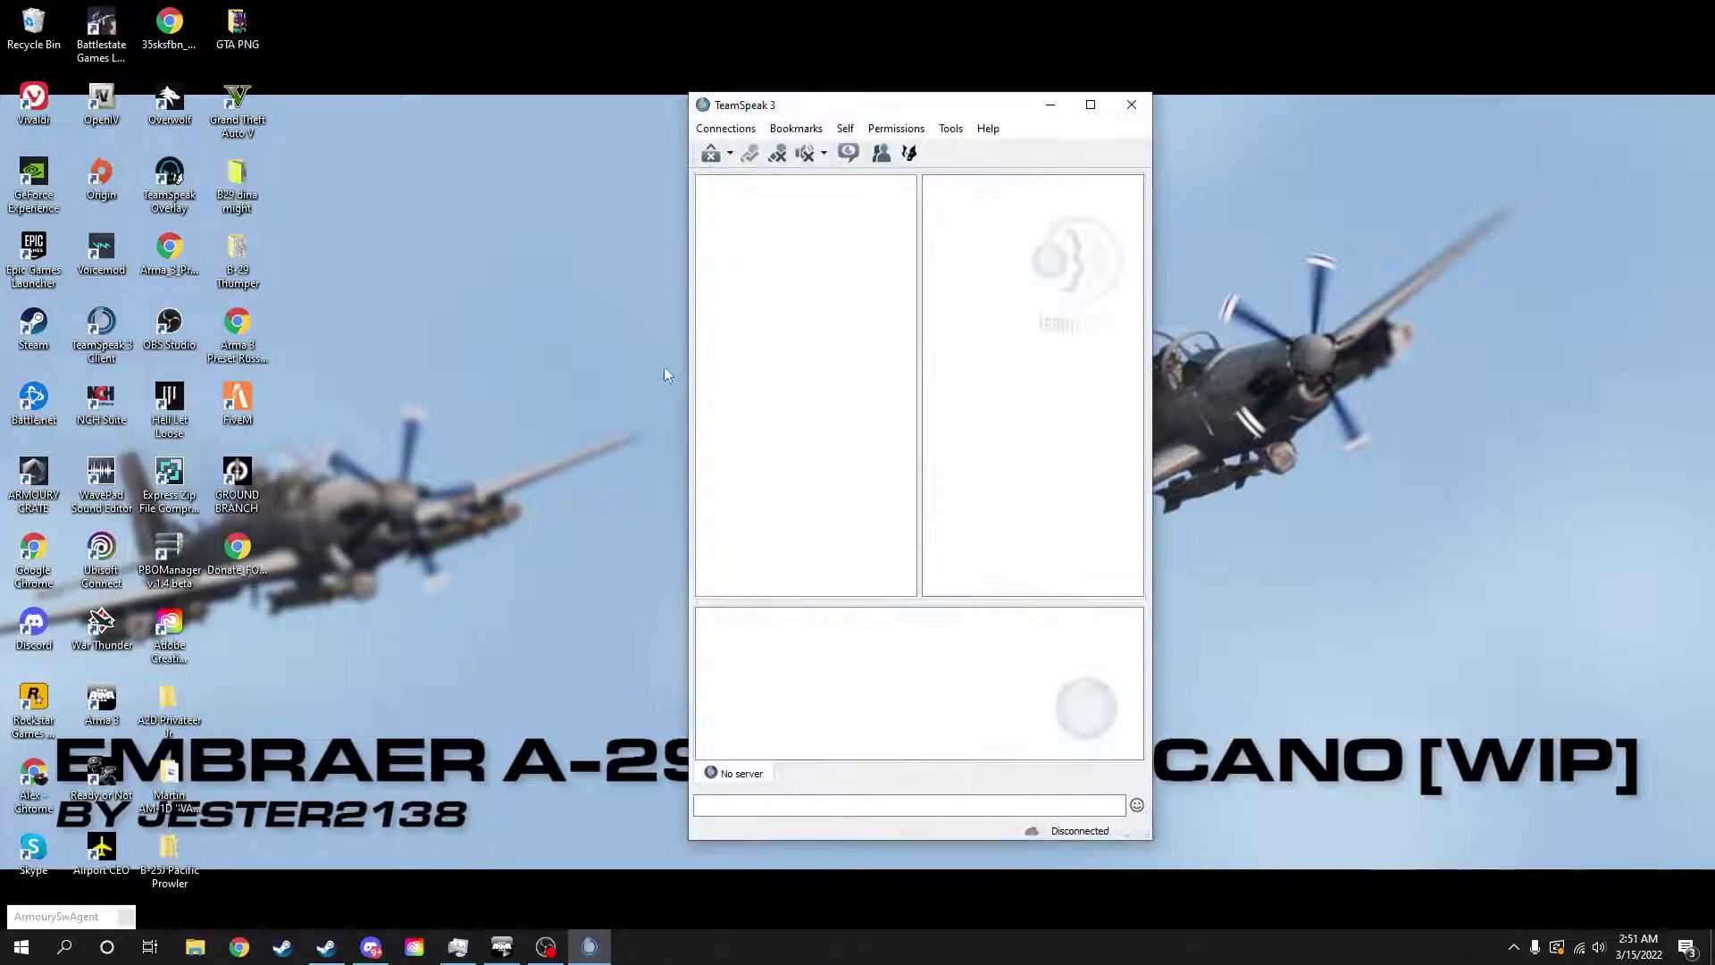
Check the Task Force Arrowhead Radio plugin's status among the installed addons in TeamSpeak's options, and close the options.
left_click(950, 127)
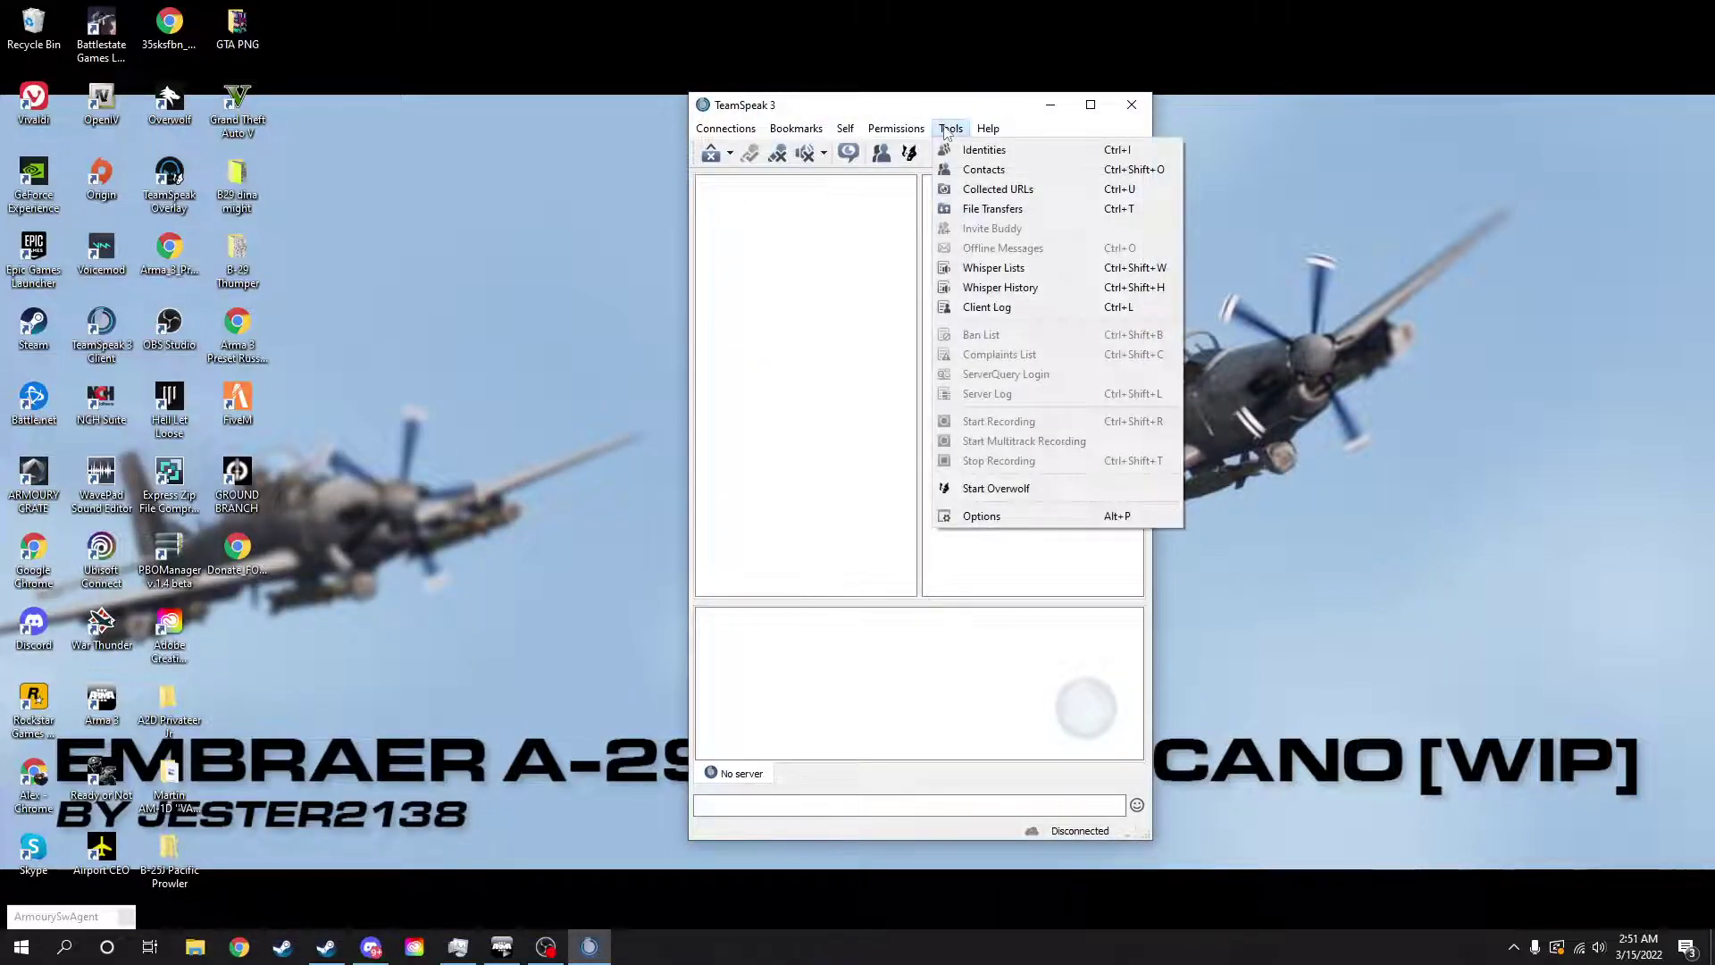
left_click(982, 516)
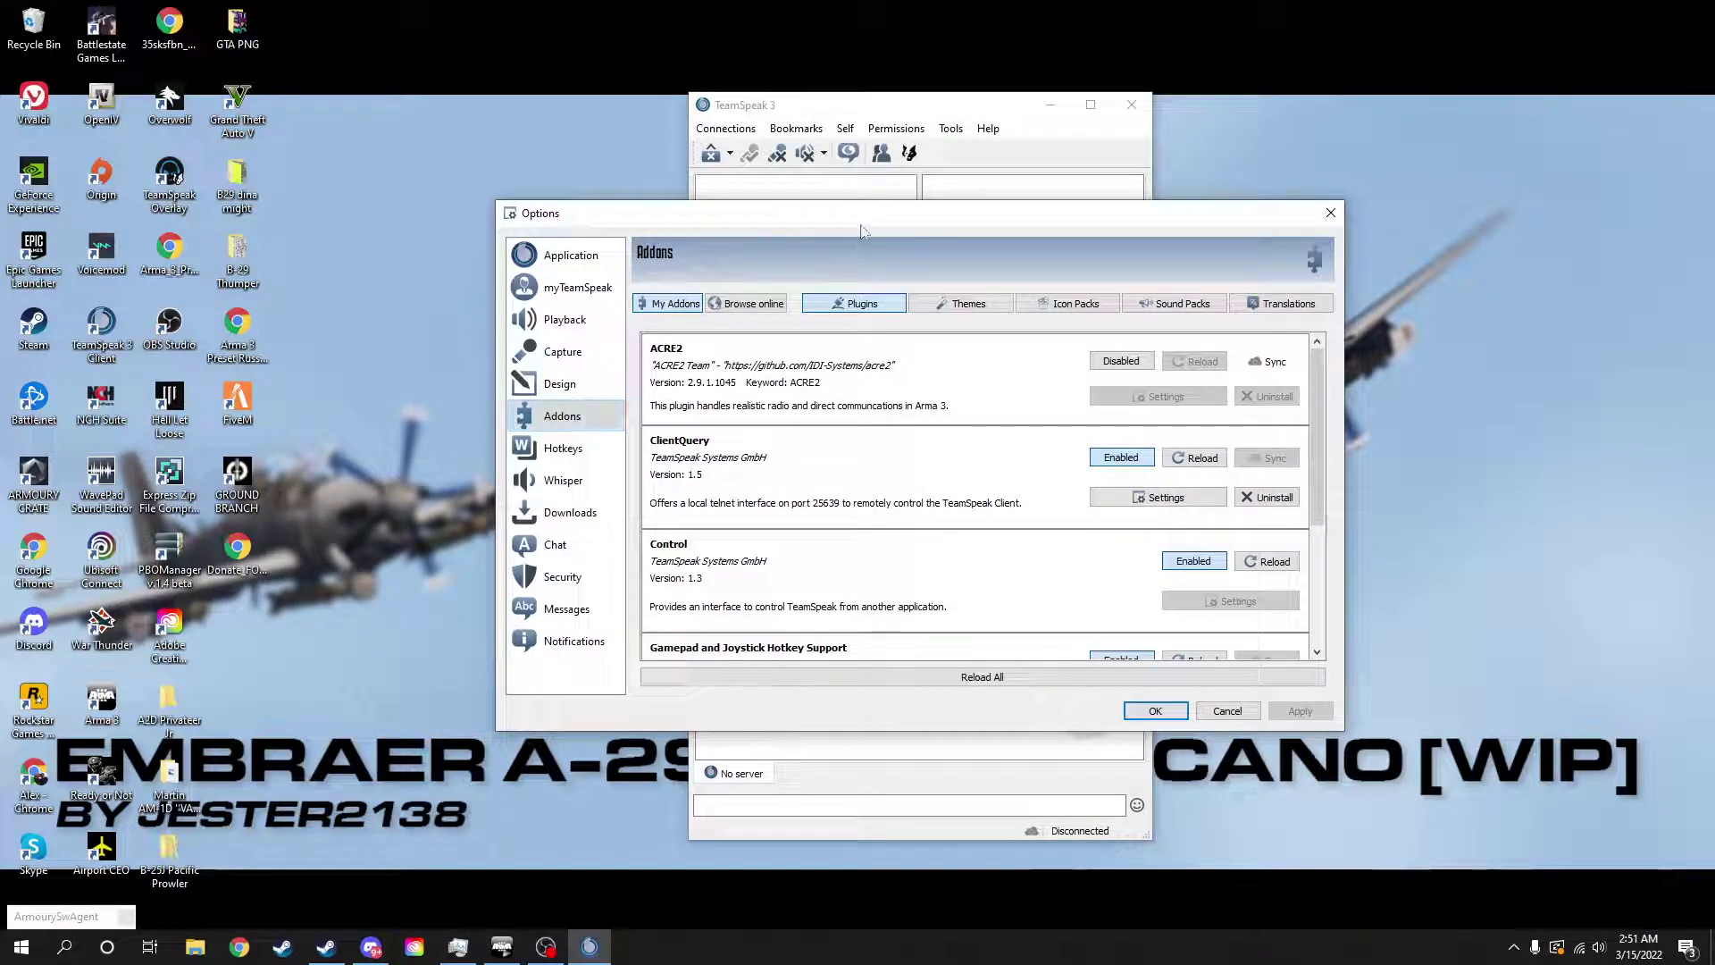
left_click_drag(861, 231, 735, 186)
scroll(759, 509, "down", 3)
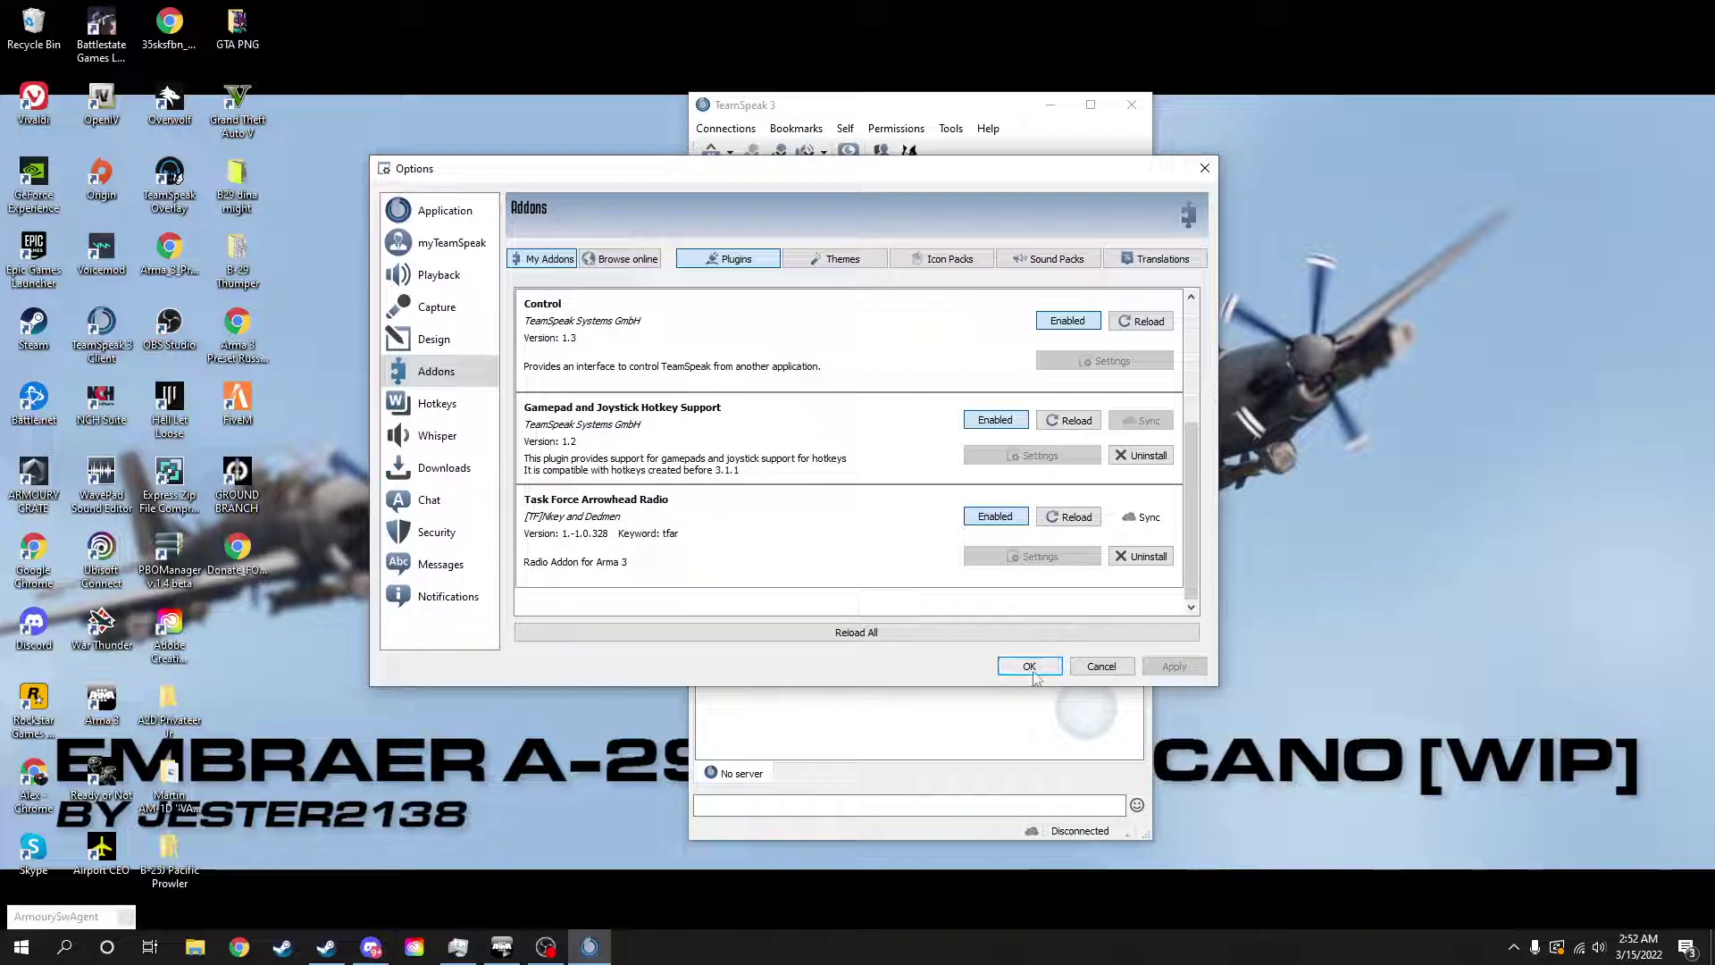
left_click(1204, 168)
Connect to the Grant's Warriors TeamSpeak server.
left_click(739, 130)
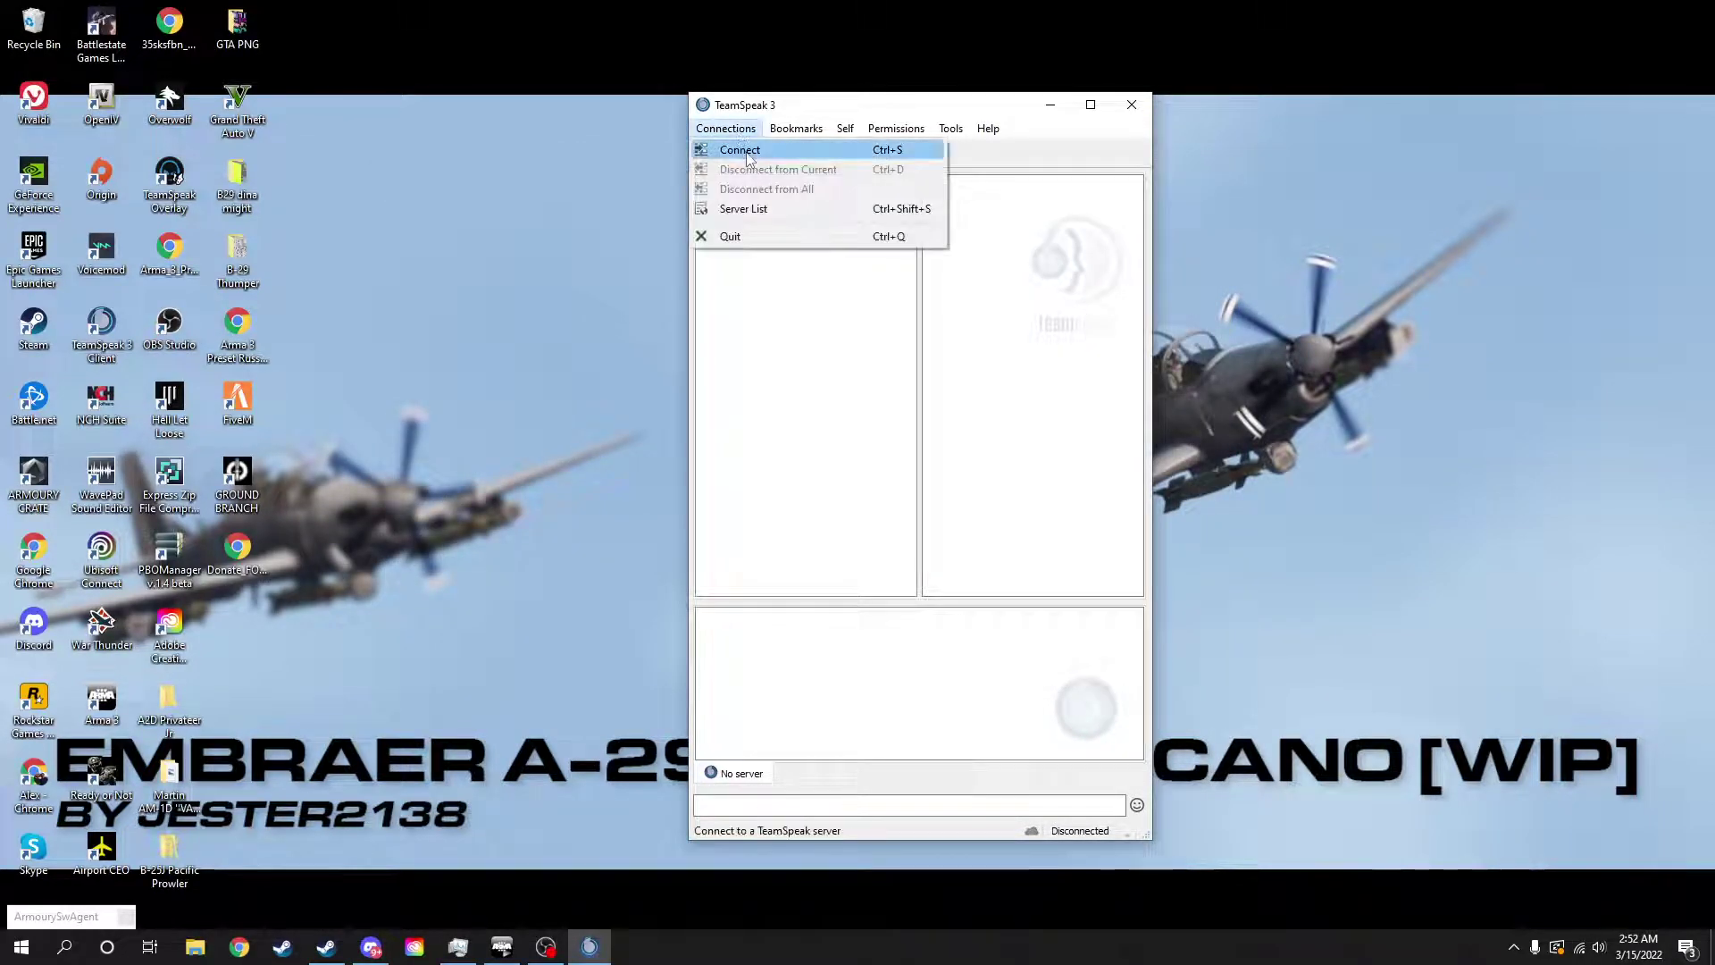
left_click(739, 150)
left_click(954, 589)
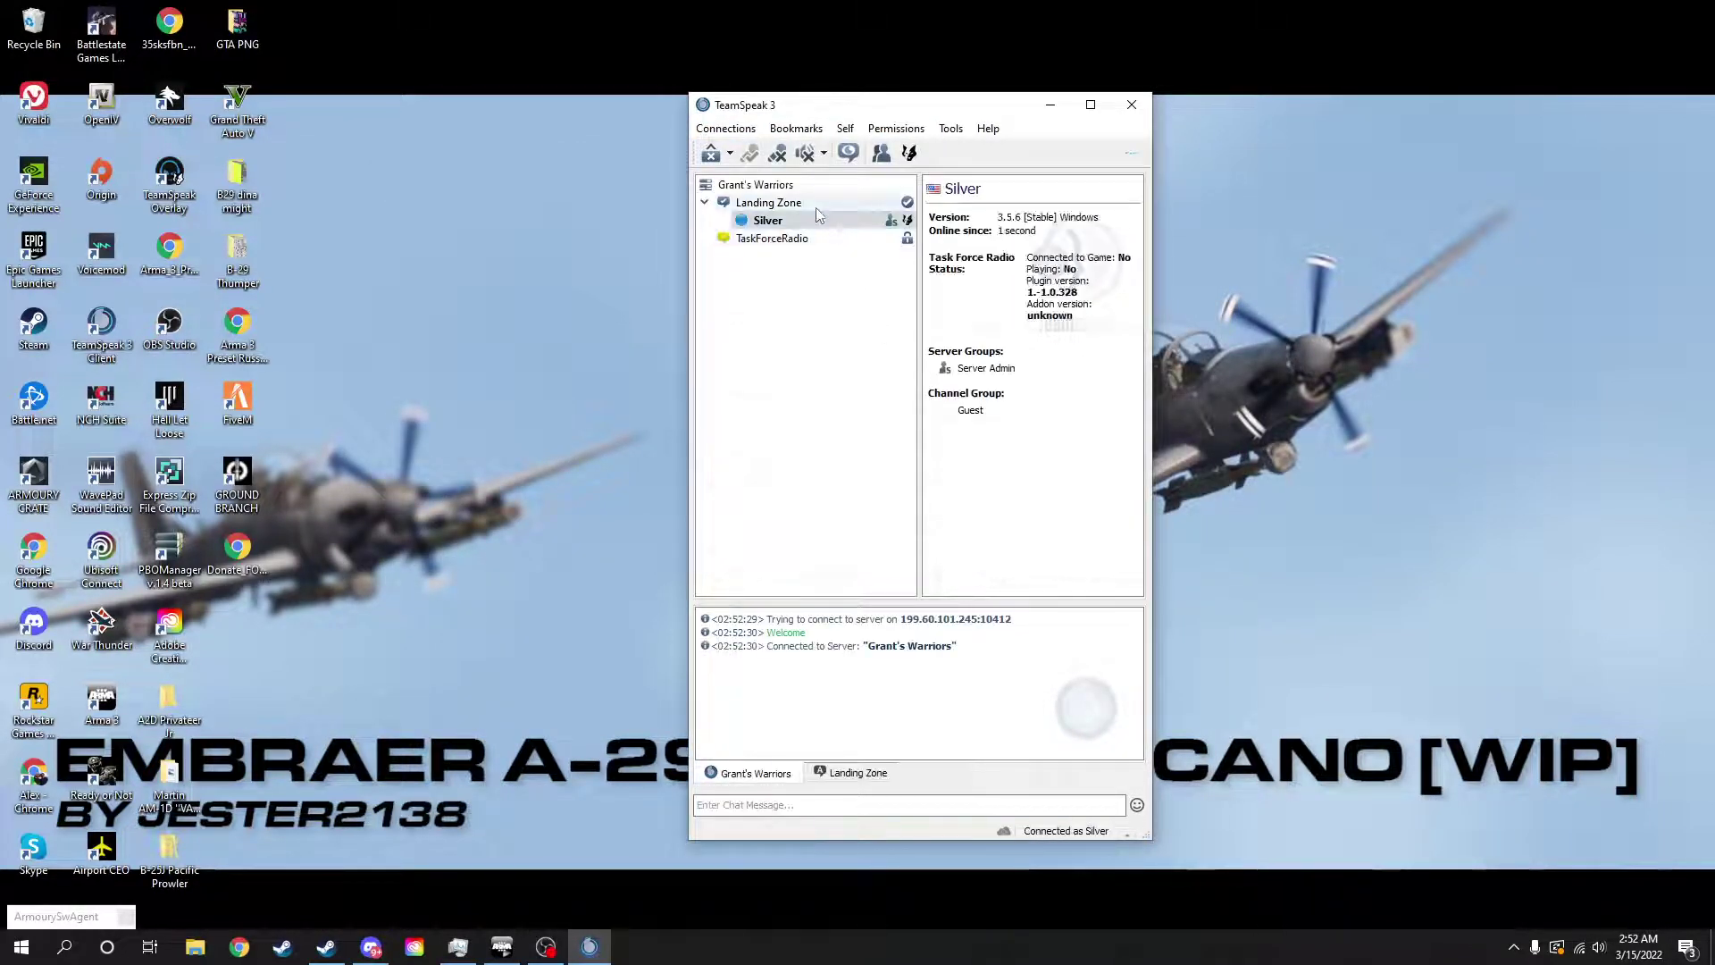
Mute the microphone for your own client in the Landing Zone channel.
right_click(815, 221)
left_click(925, 380)
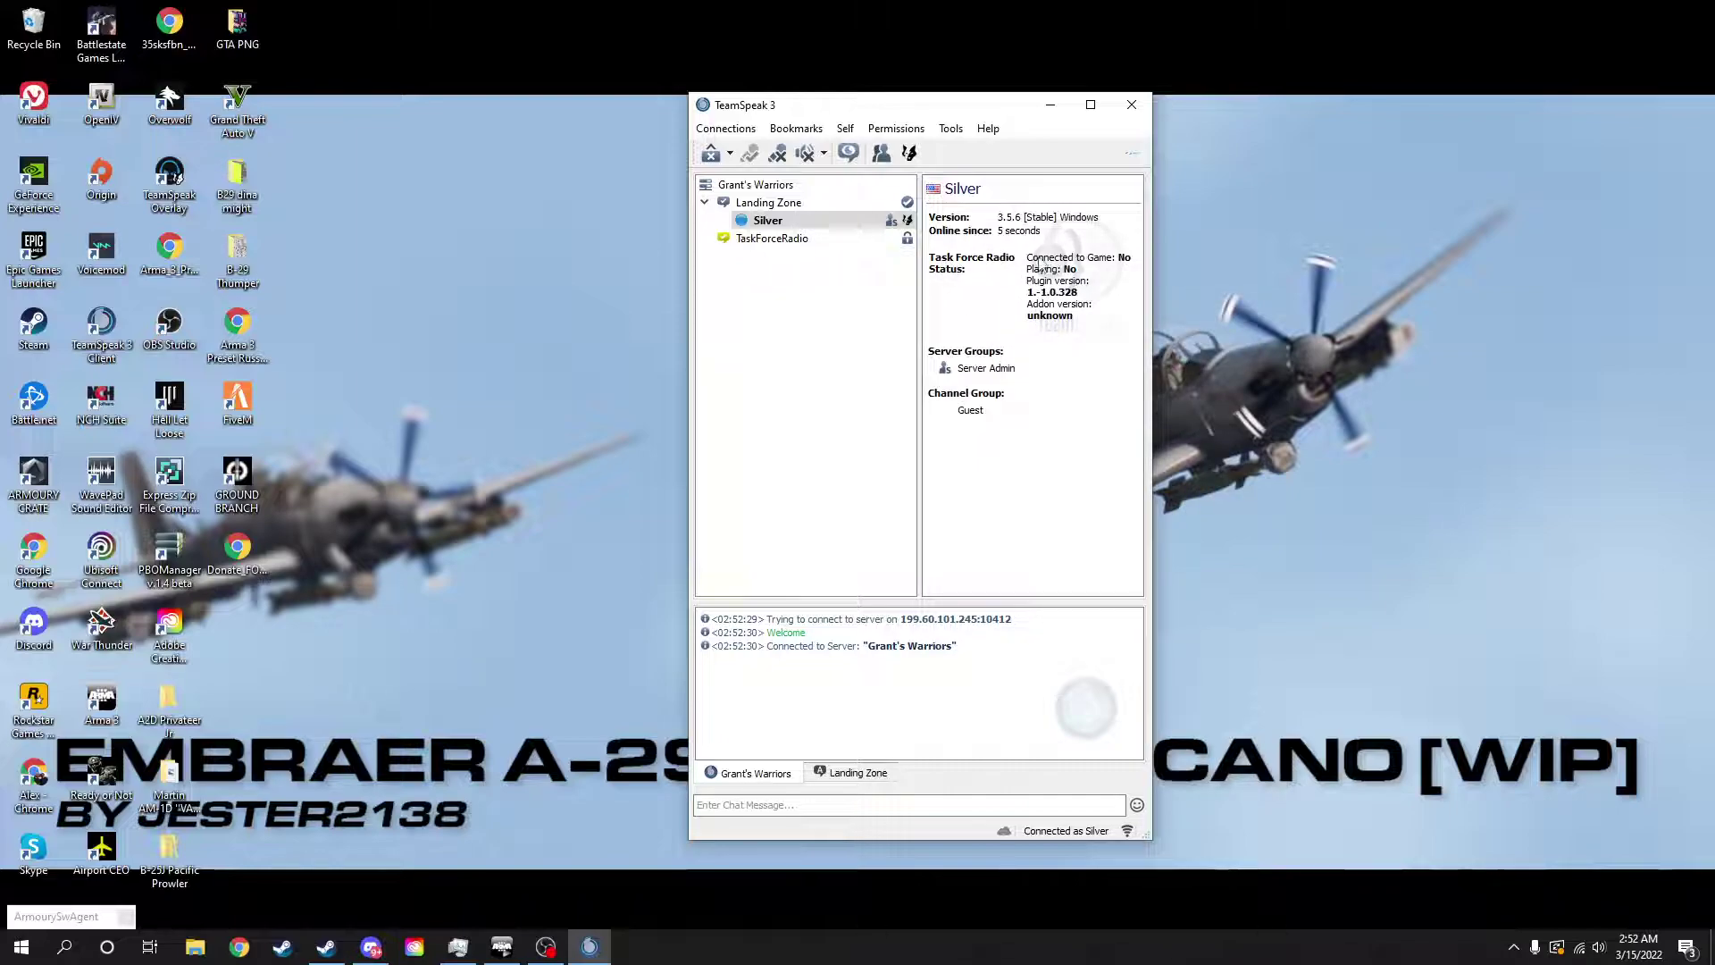
key("ctrl+m")
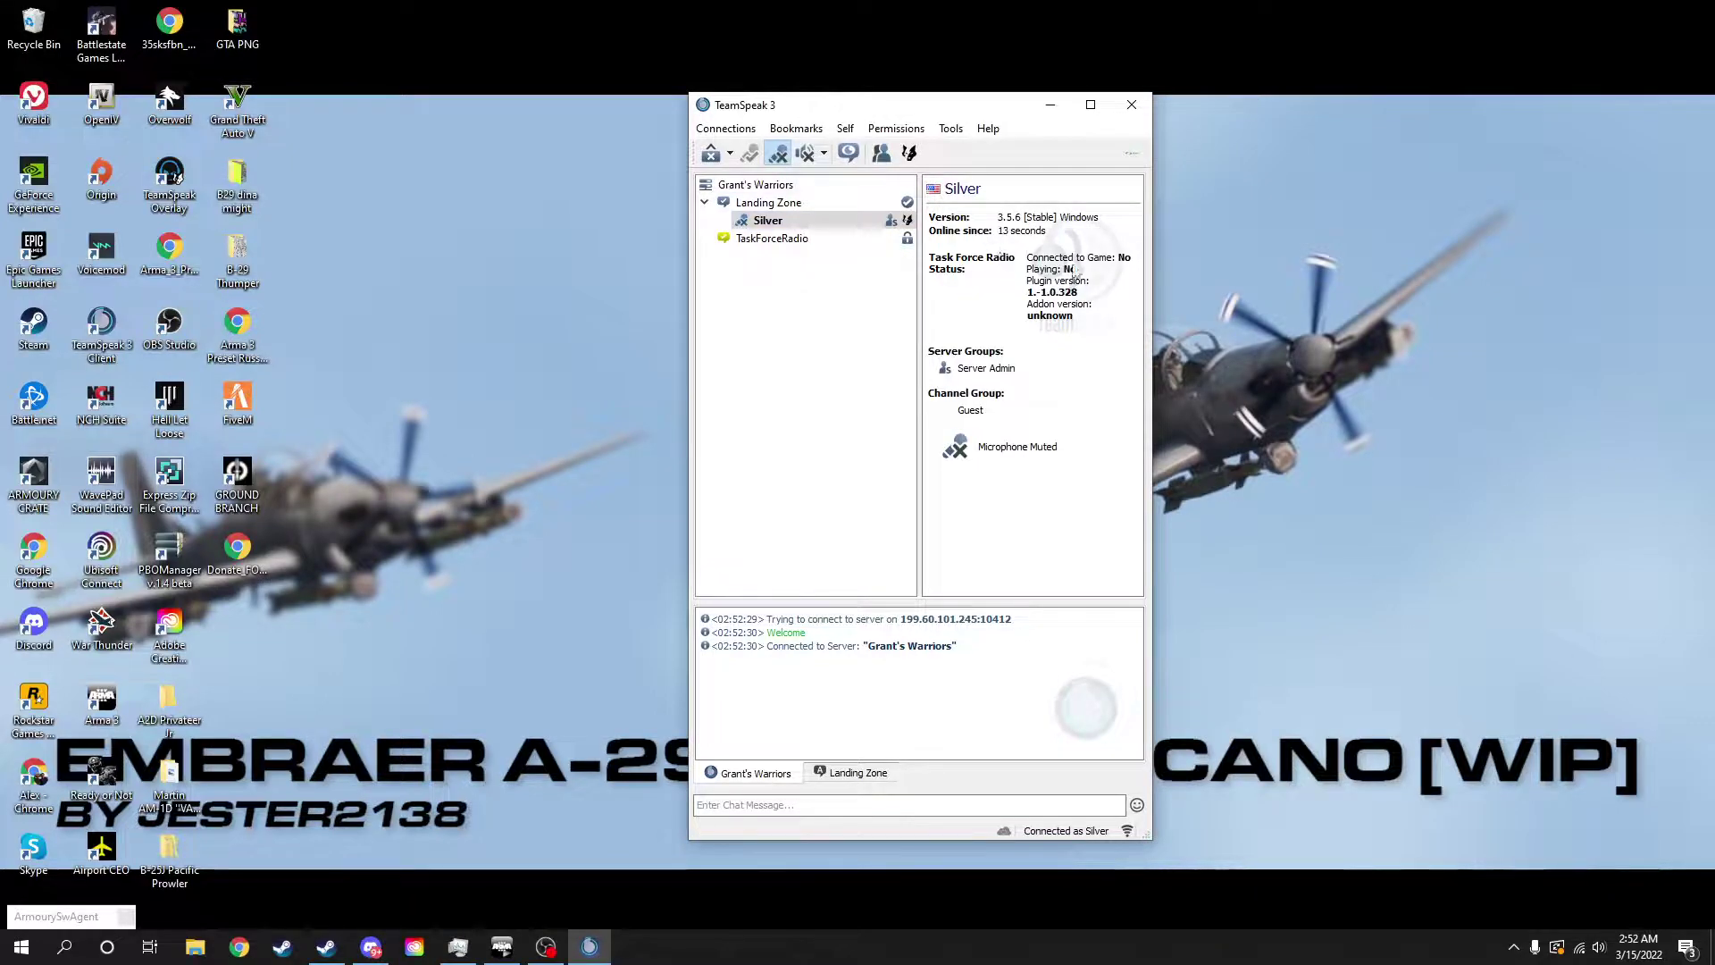